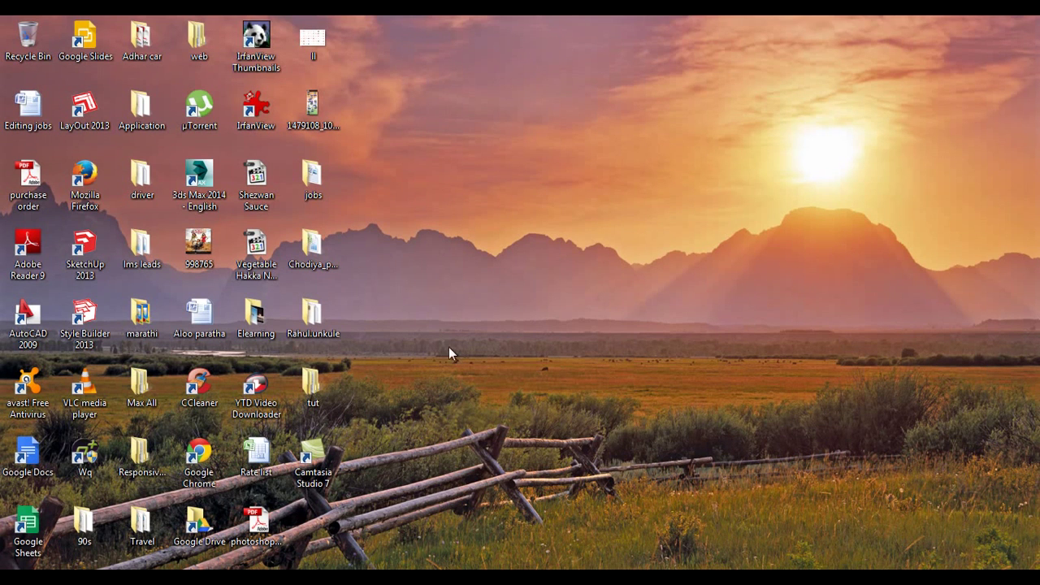
Step: Refresh the Windows desktop and restore the 3ds Max window
right_click(437, 308)
left_click(511, 353)
left_click(351, 579)
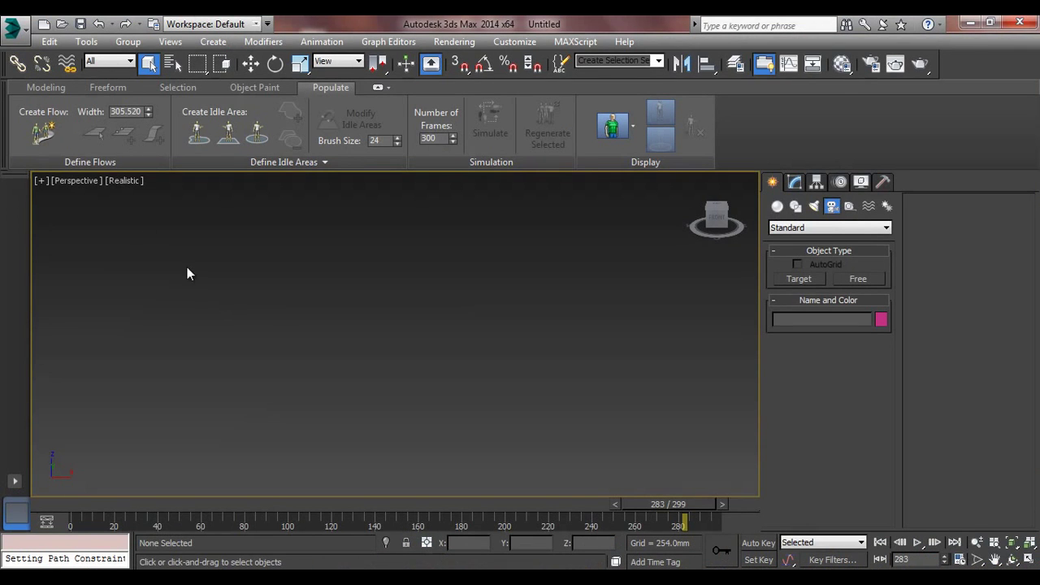
Step: Show Geometry particle system types in the Create panel and minimize the ribbon to its tab titles
left_click(33, 87)
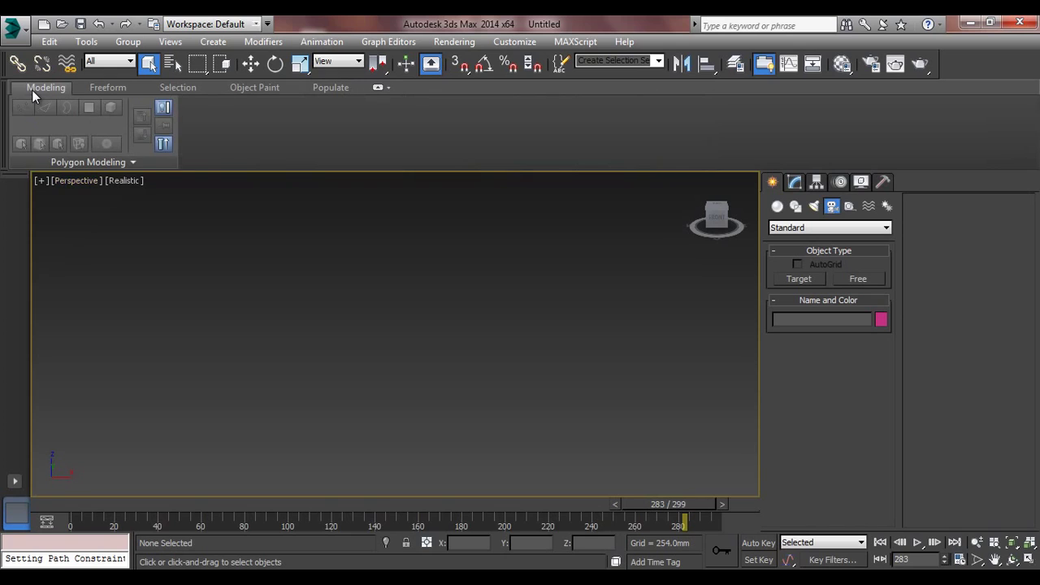
left_click(323, 88)
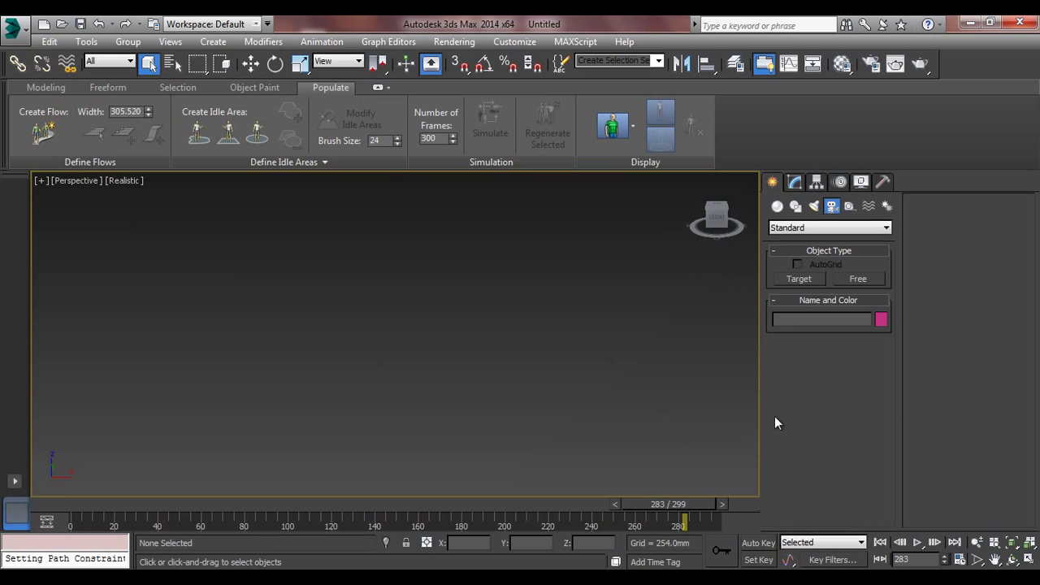
left_click(776, 205)
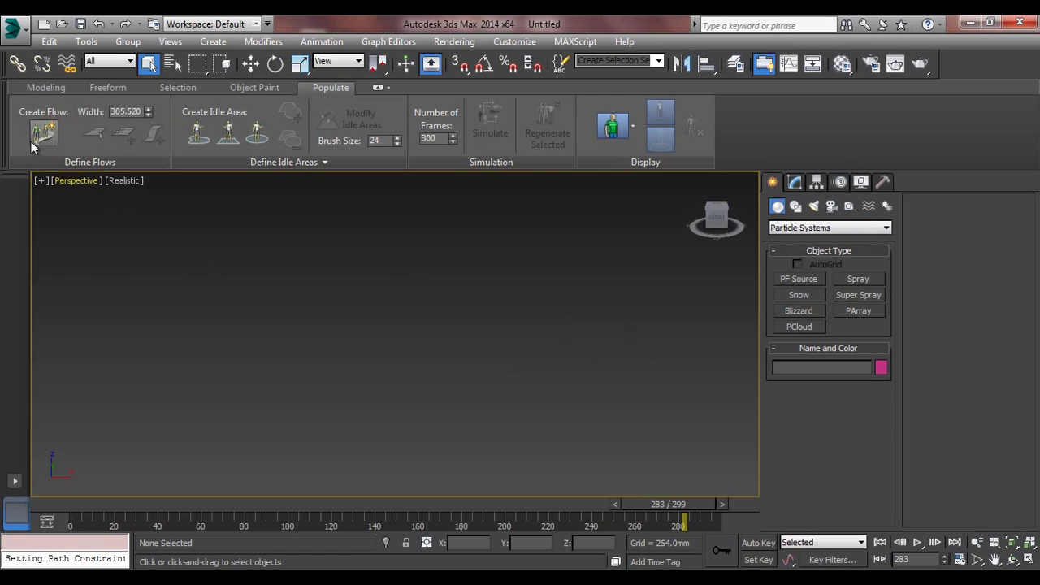
left_click(36, 85)
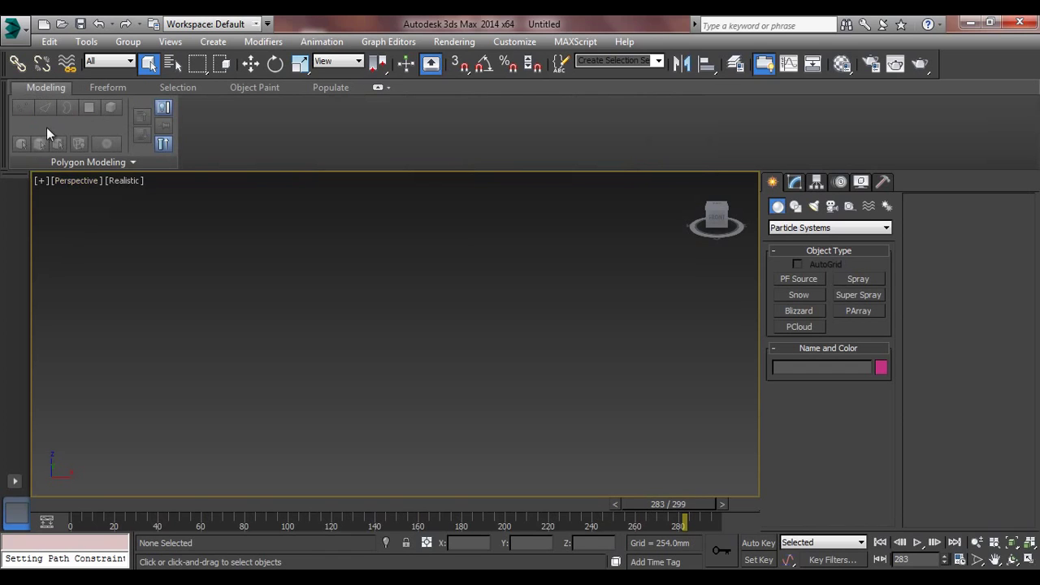
left_click(378, 87)
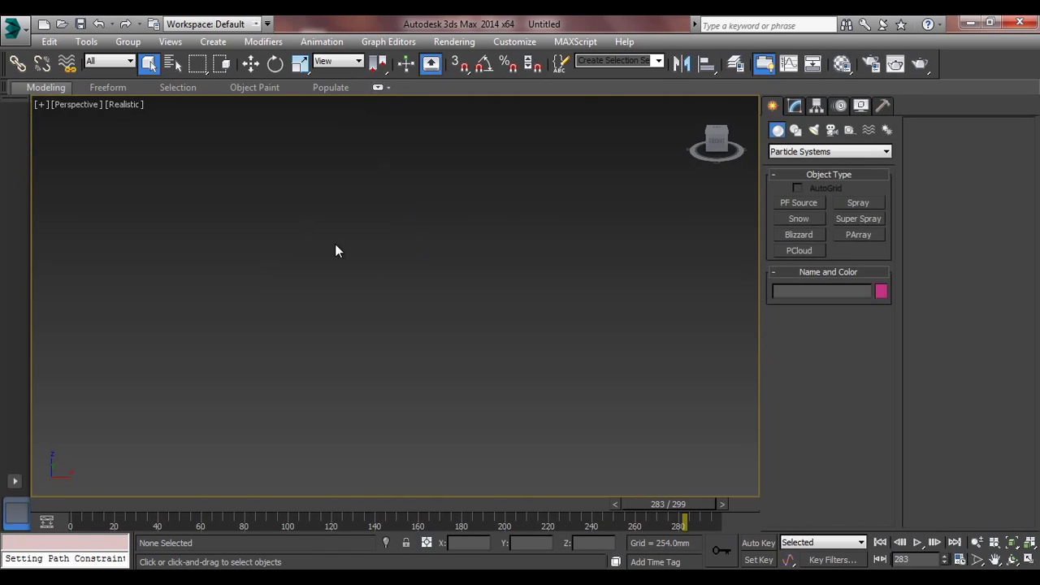
Step: Start Create Flow from Populate, raise the flow Width to 602.106 and enlarge the brush
left_click(331, 87)
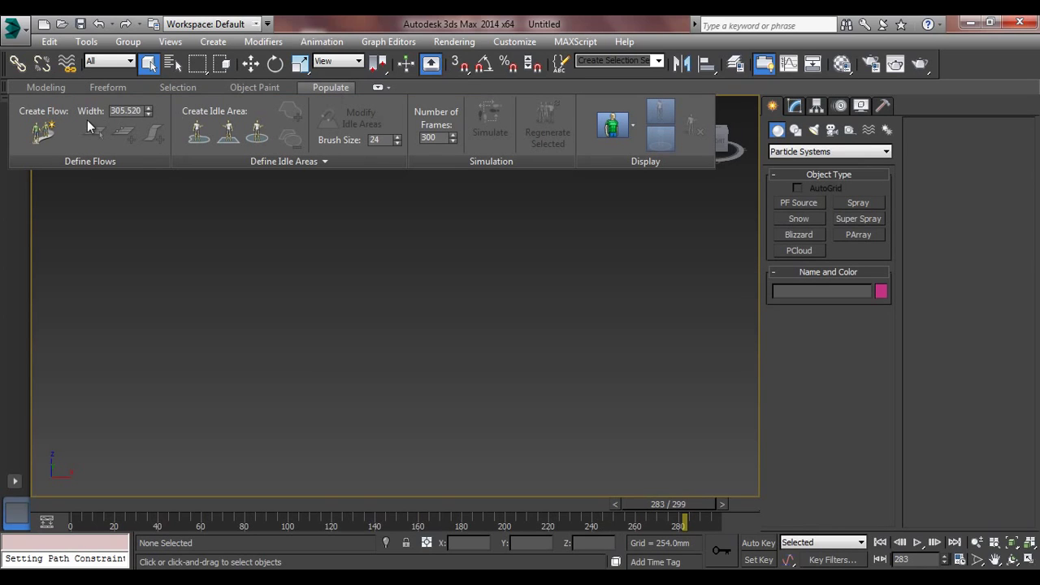
left_click(42, 132)
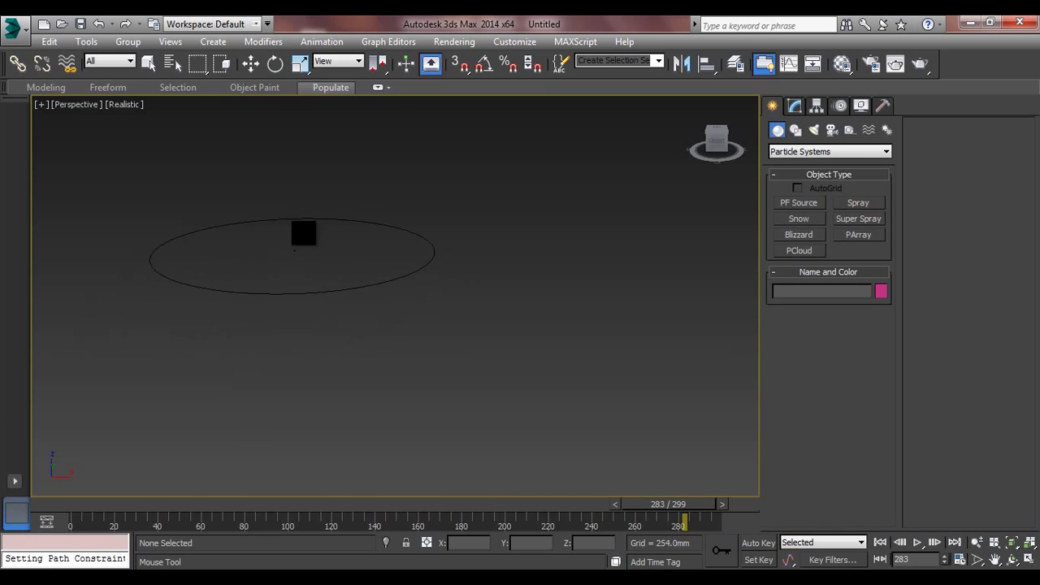
left_click(325, 87)
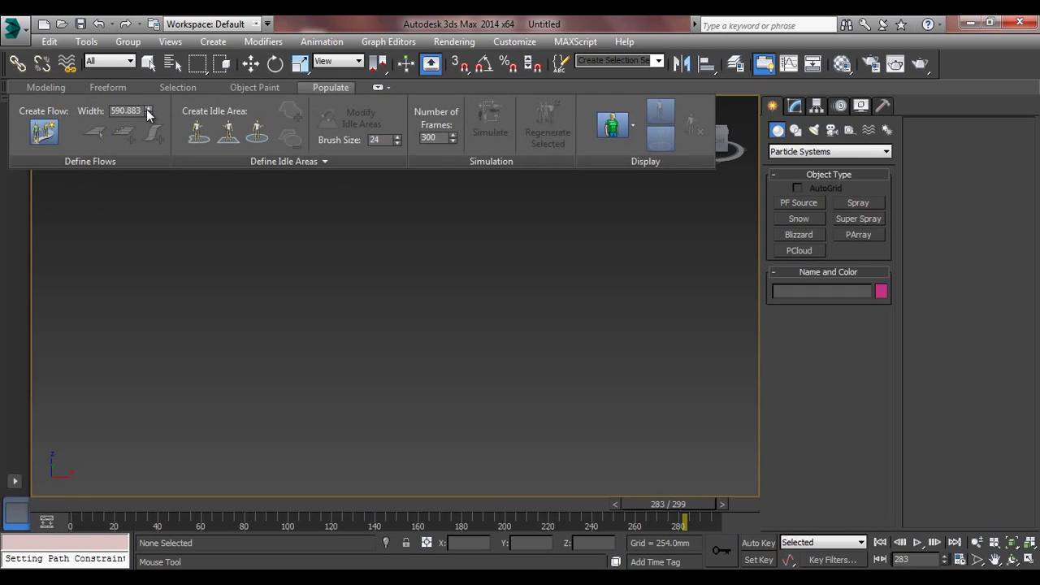
left_click_drag(146, 110, 294, 455)
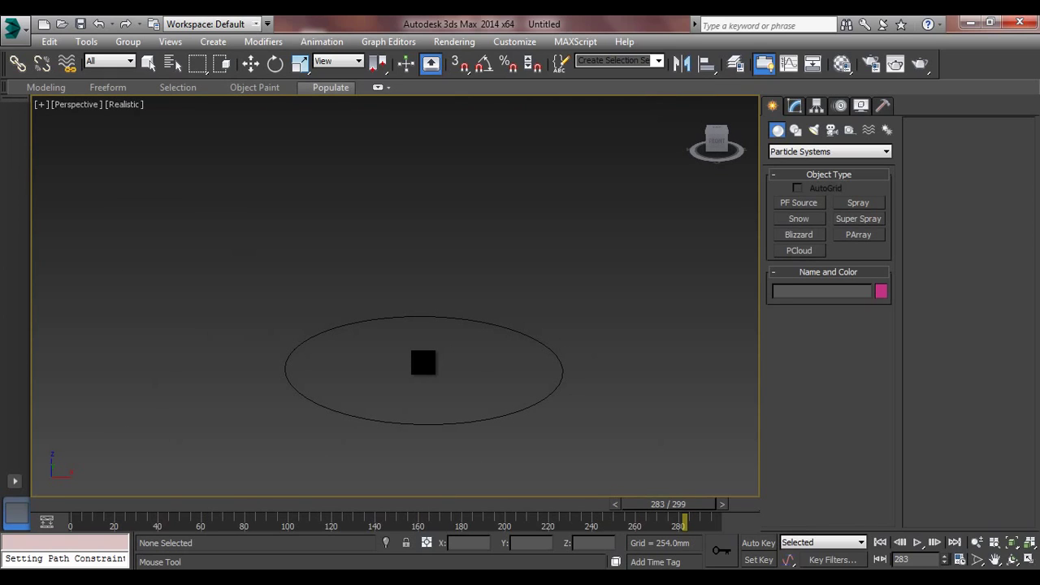
left_click_drag(412, 370, 411, 323)
scroll(412, 374, "down", 10)
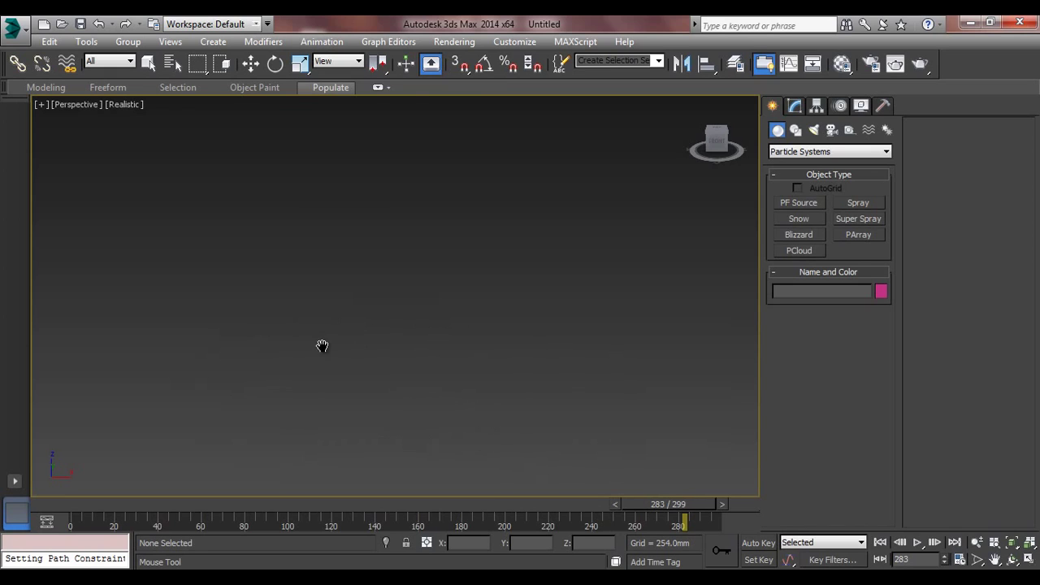
scroll(325, 347, "up", 5)
left_click(323, 87)
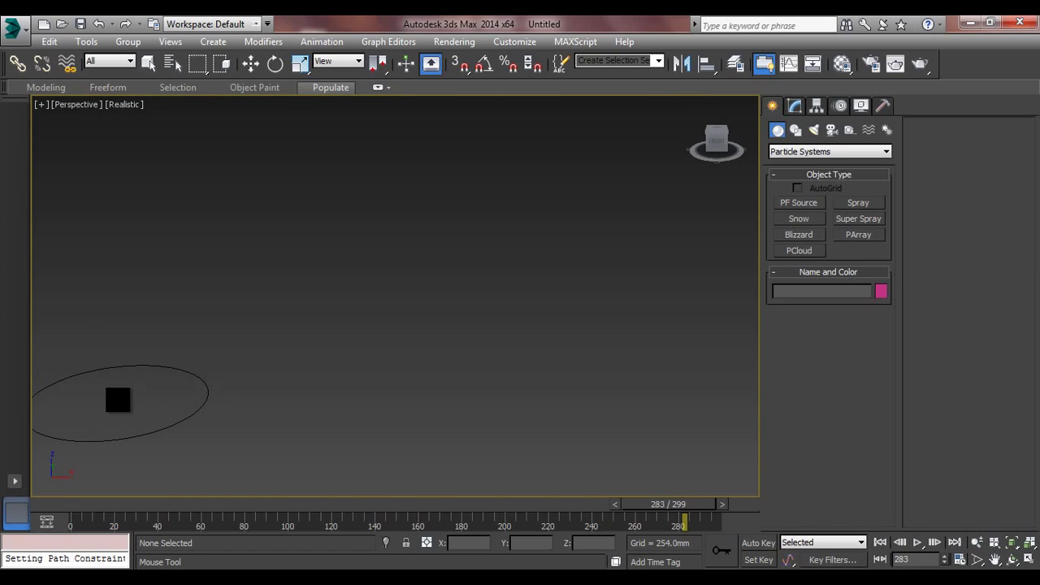
Step: Draw the winding flow path in Perspective from a start point through several corners, turning upward
left_click(118, 399)
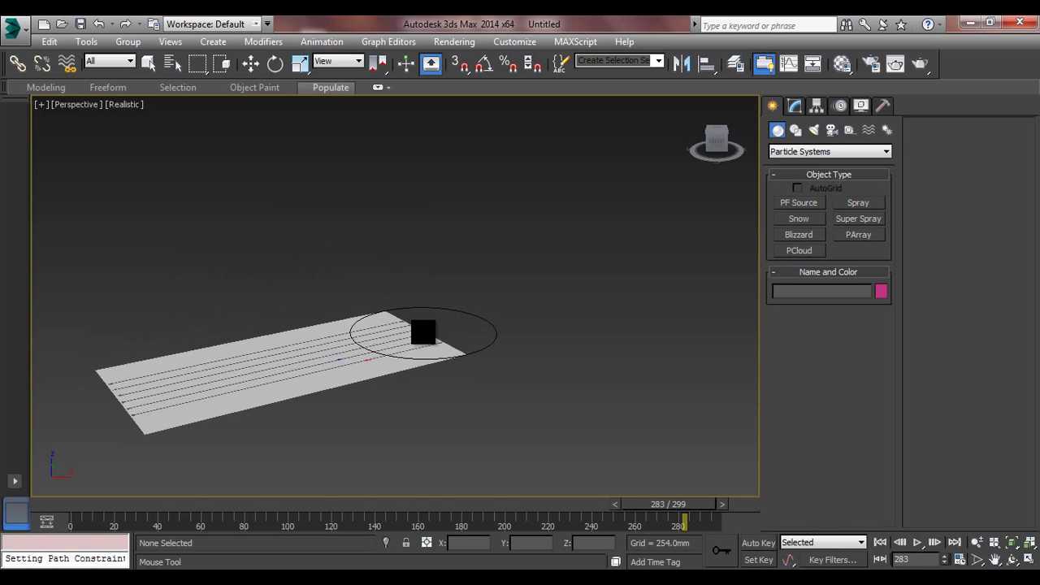
scroll(459, 306, "down", 3)
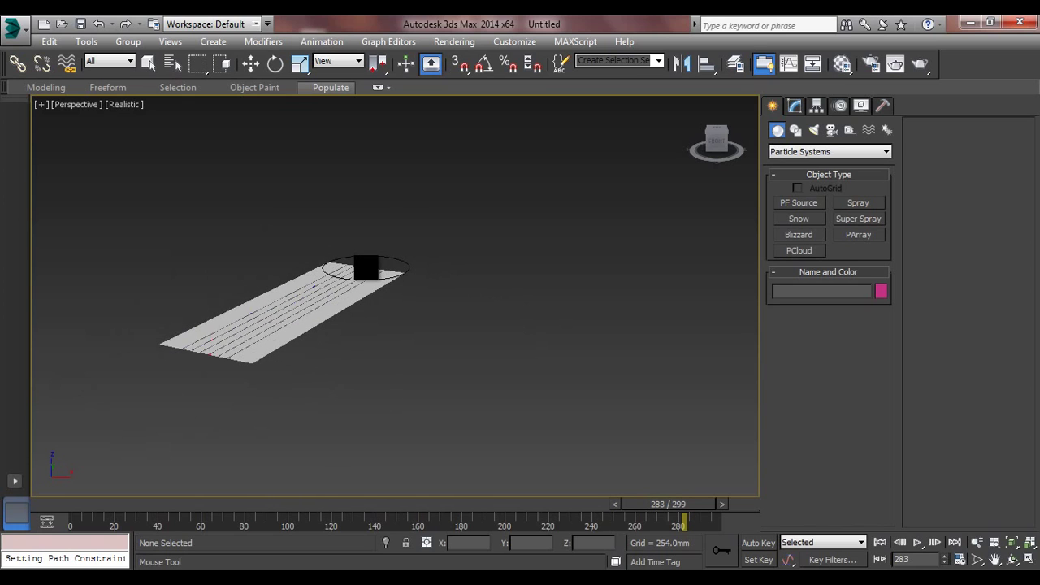
scroll(365, 268, "down", 2)
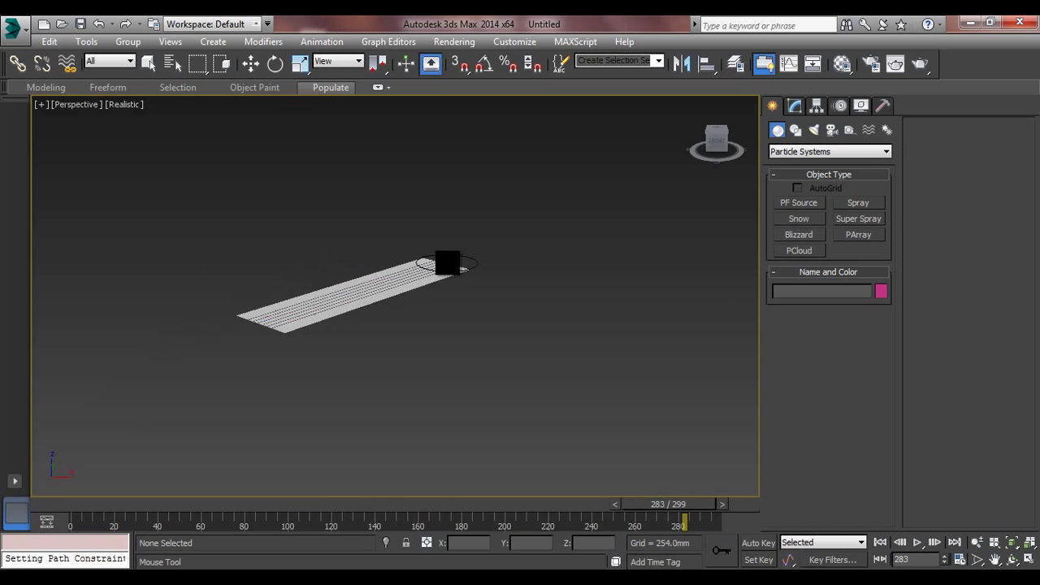
left_click(477, 255)
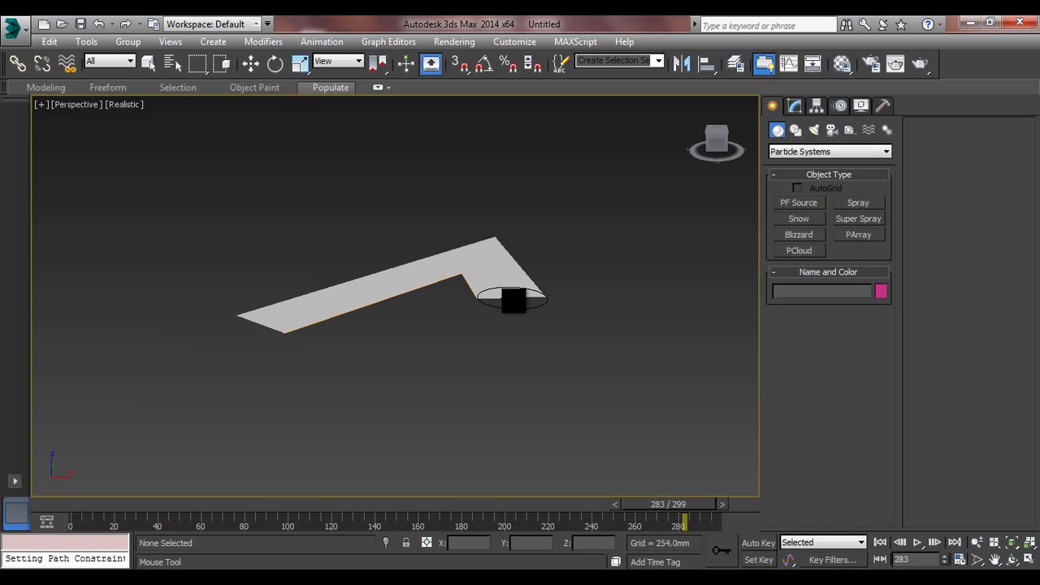
right_click(615, 318)
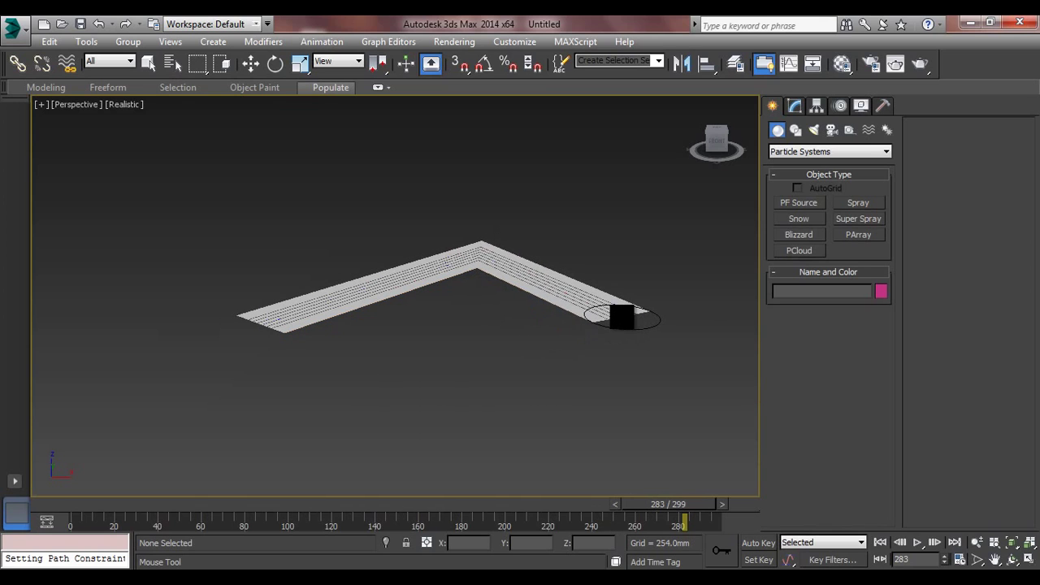
left_click(630, 305)
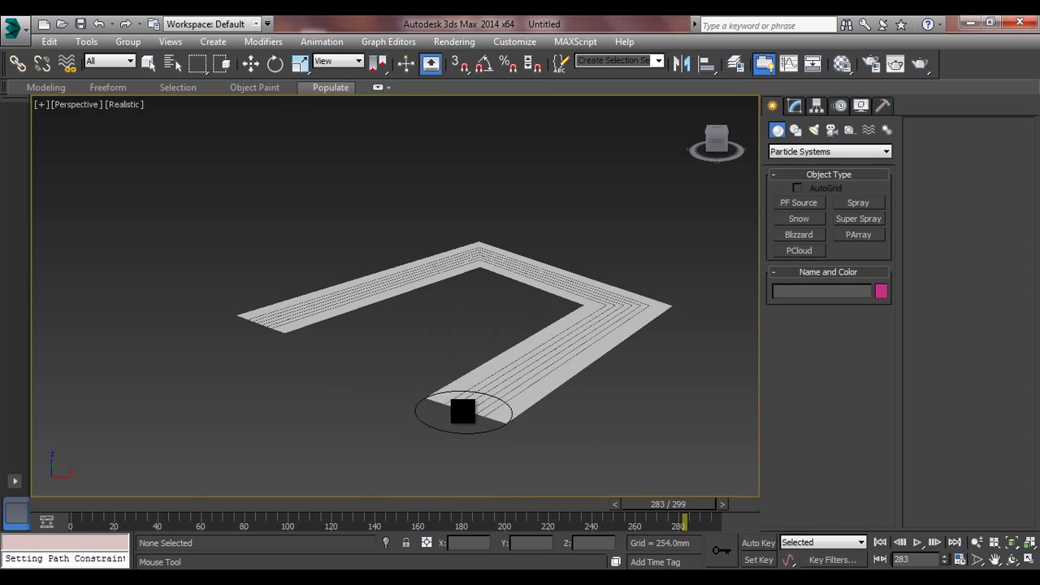
scroll(308, 414, "down", 2)
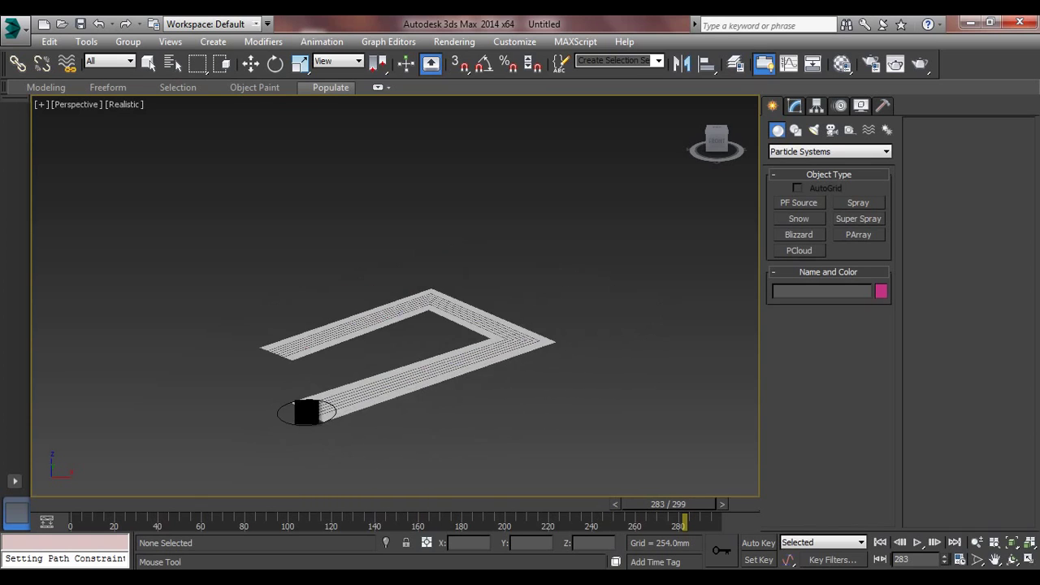
left_click(273, 403)
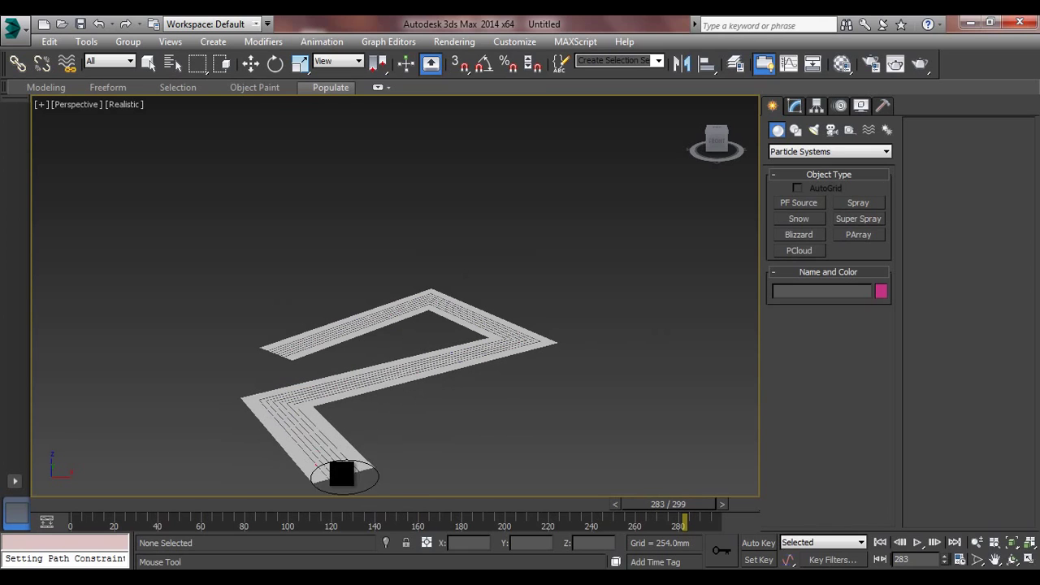
left_click(390, 491)
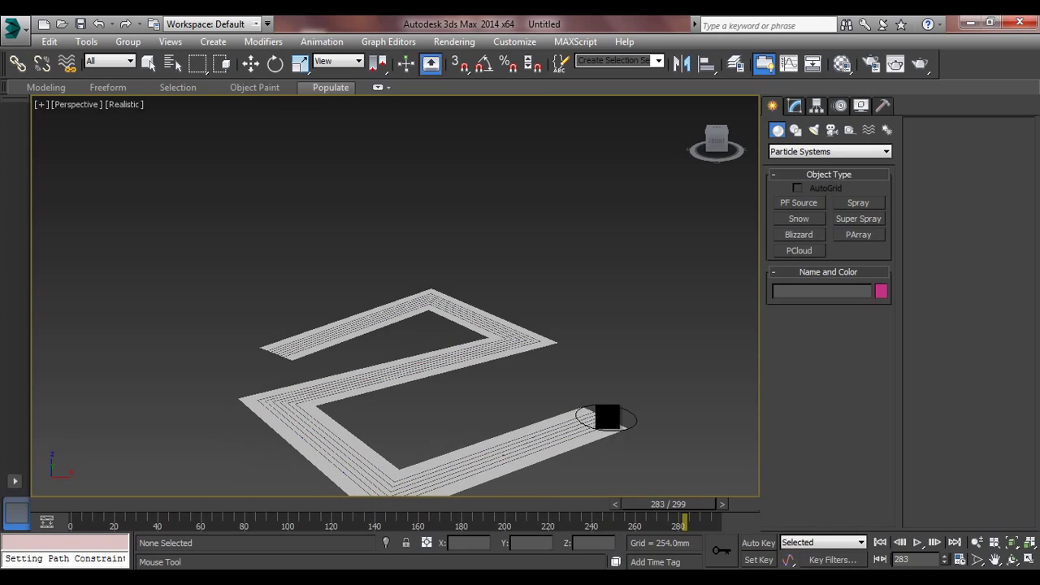
left_click(640, 405)
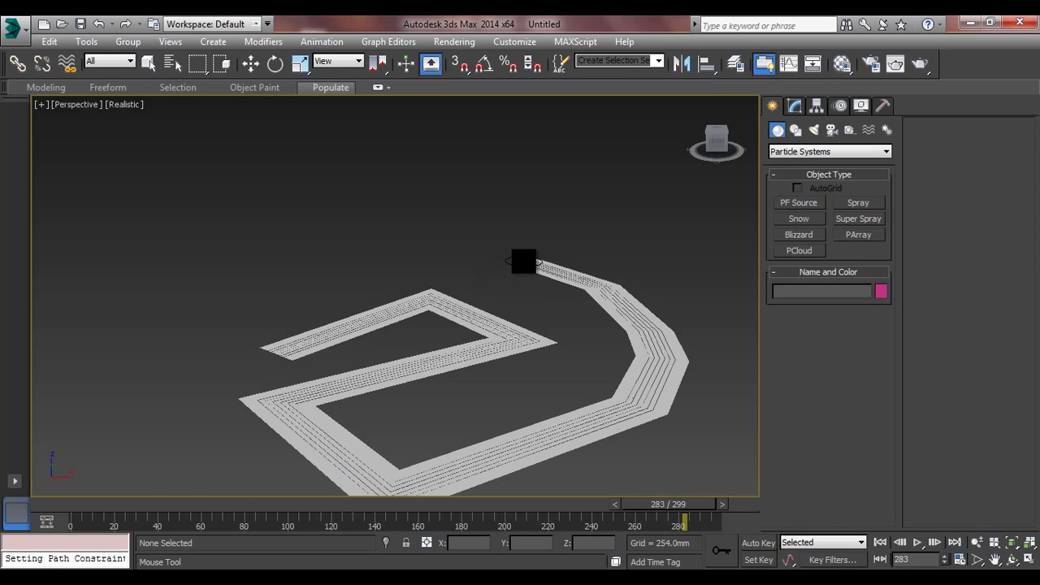
Step: Finish the flow with a right-click and pan along the walkway to view its six lanes
right_click(525, 266)
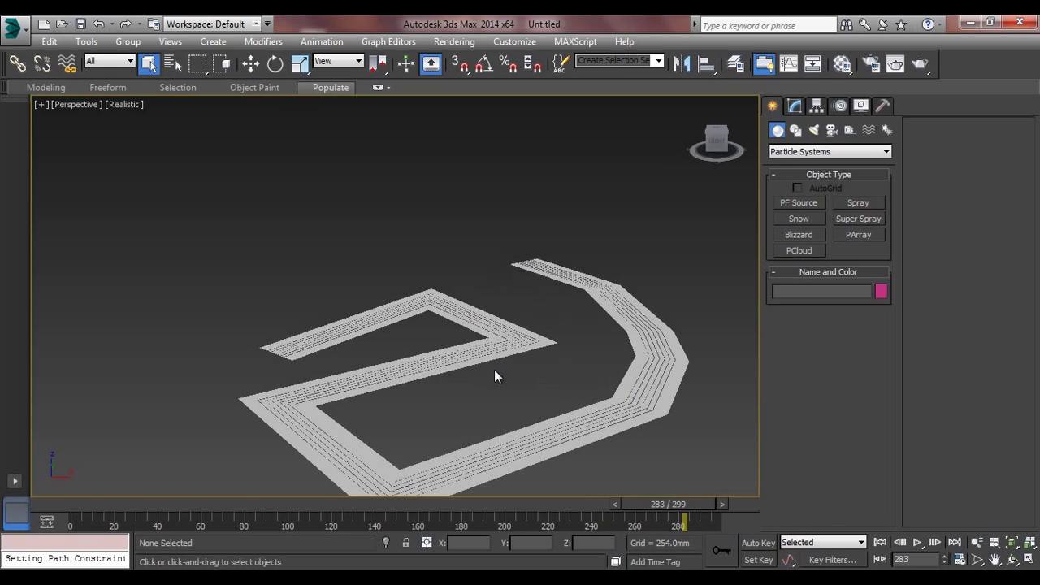
scroll(514, 270, "up", 4)
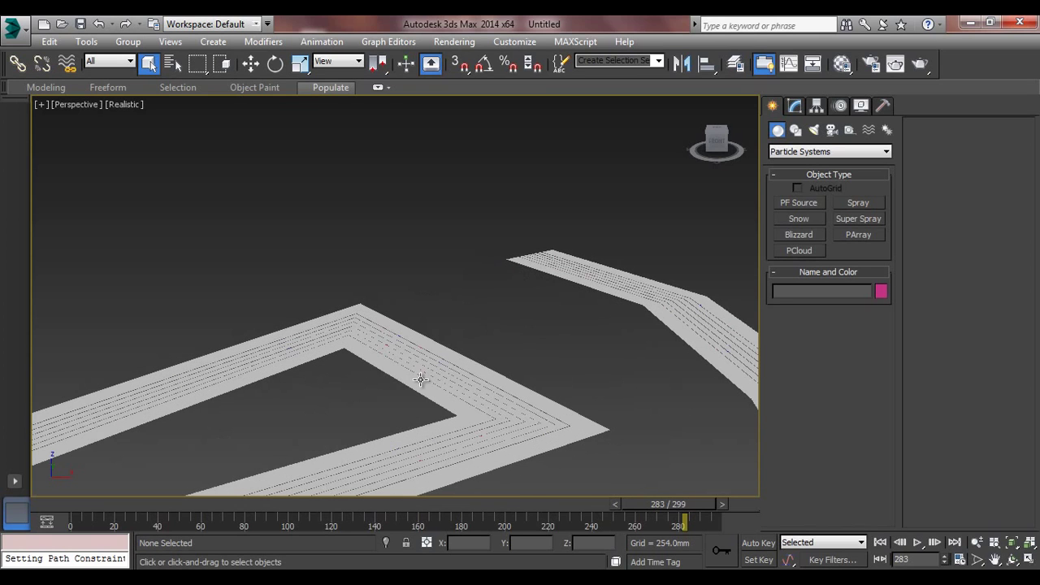
scroll(357, 404, "up", 4)
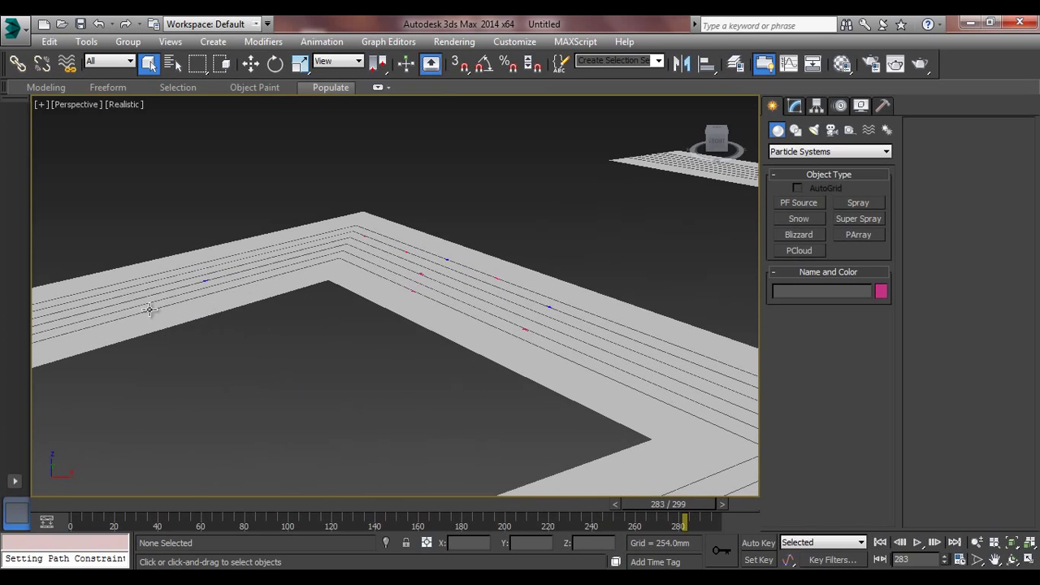
middle_click_drag(151, 308, 434, 271)
scroll(206, 358, "down", 4)
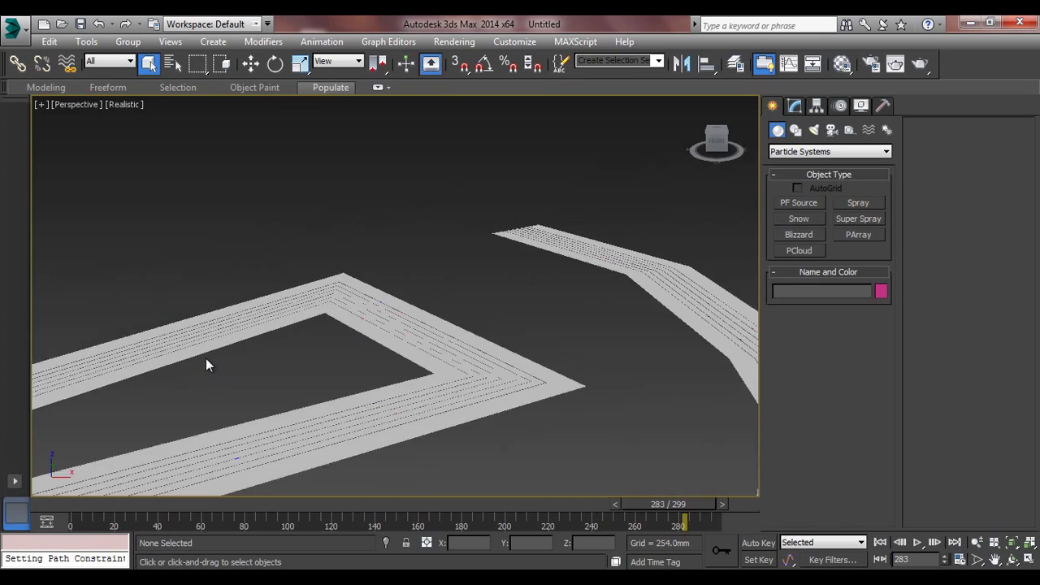
scroll(233, 365, "up", 6)
scroll(202, 404, "down", 2)
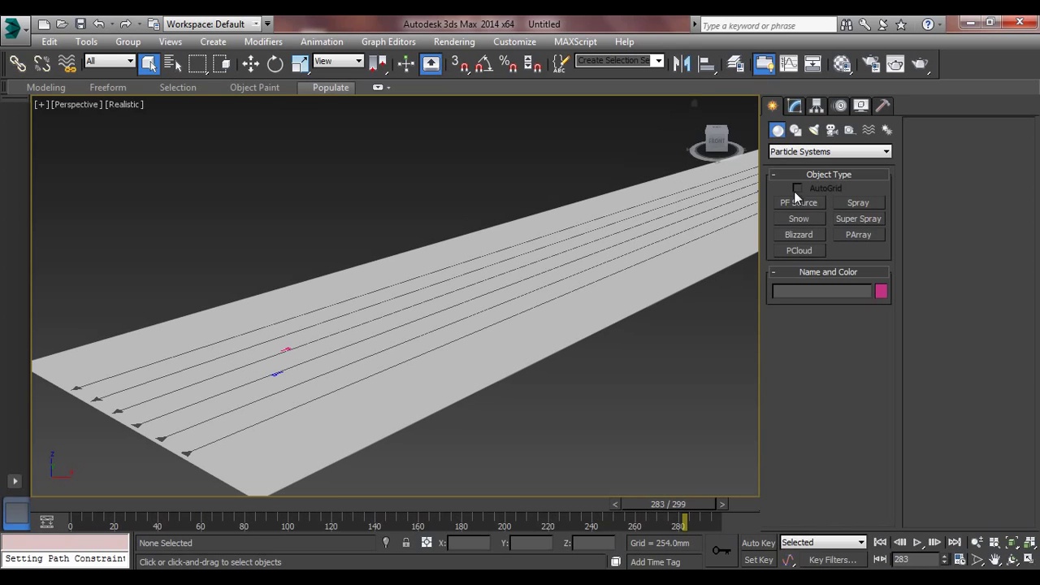
Step: Select Flow001 at the Flow Points level and move a point near its start
left_click(794, 107)
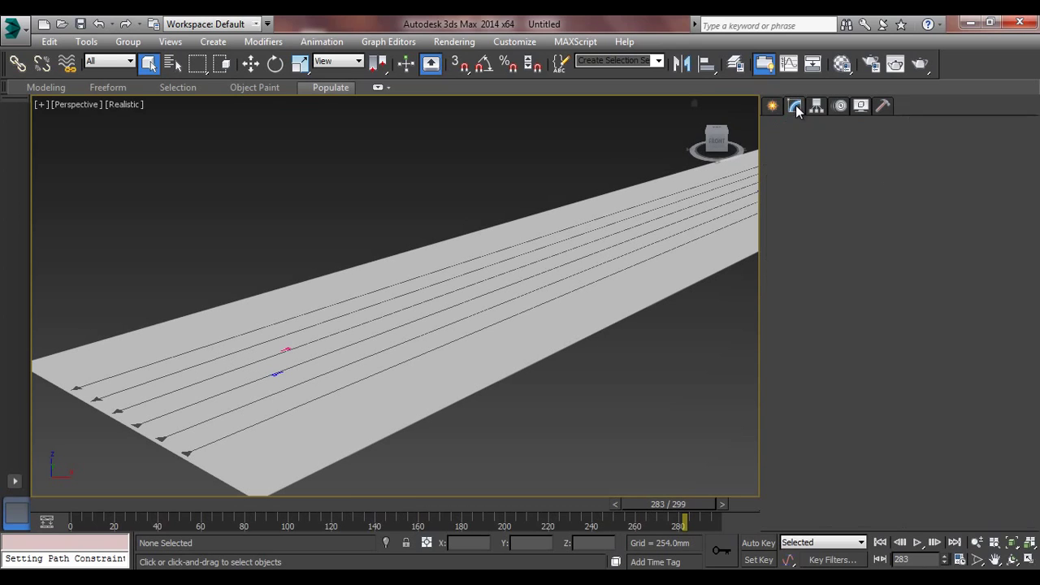
left_click(535, 314)
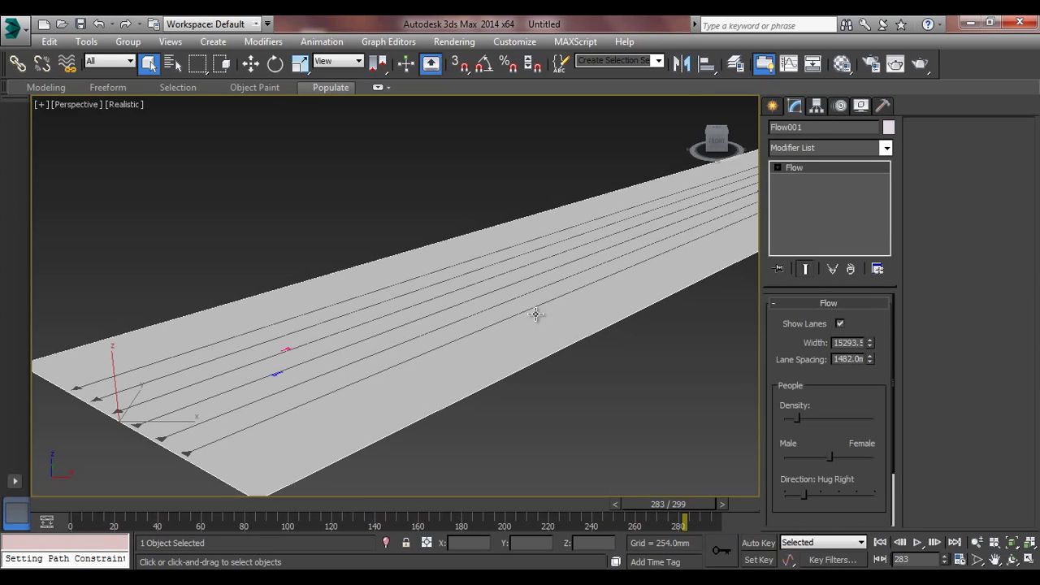
left_click(777, 167)
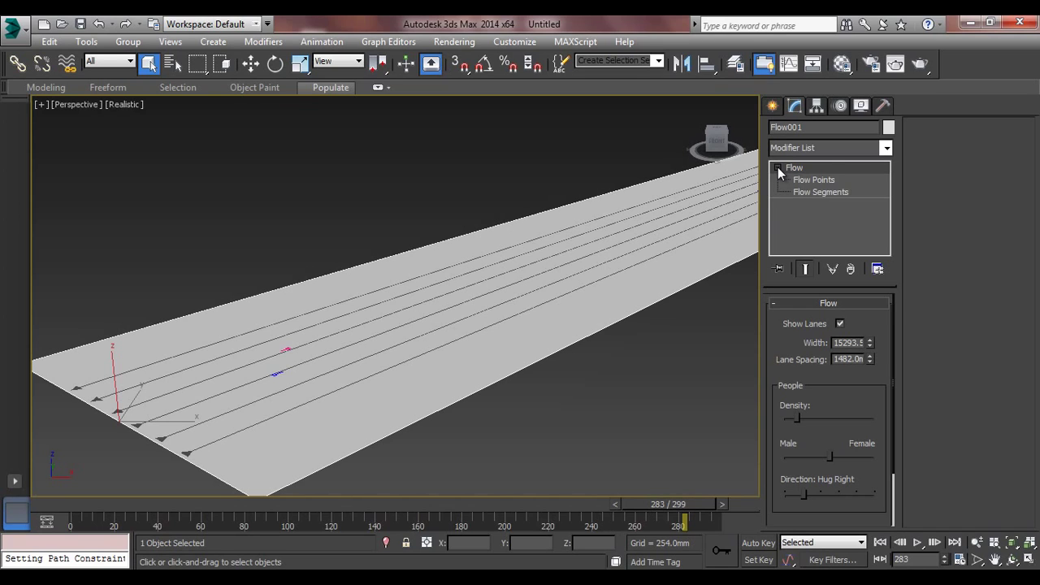
left_click(816, 180)
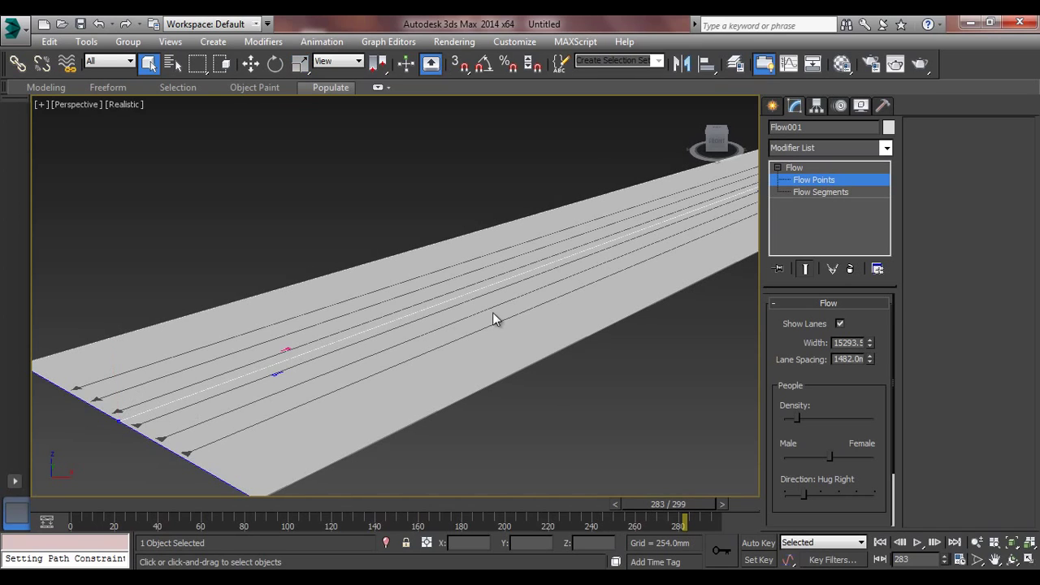
left_click(120, 420)
right_click(120, 420)
left_click(142, 431)
mouse_move(130, 421)
left_mouse_down()
mouse_move(162, 420)
mouse_move(132, 432)
mouse_move(126, 407)
mouse_move(140, 413)
left_mouse_up()
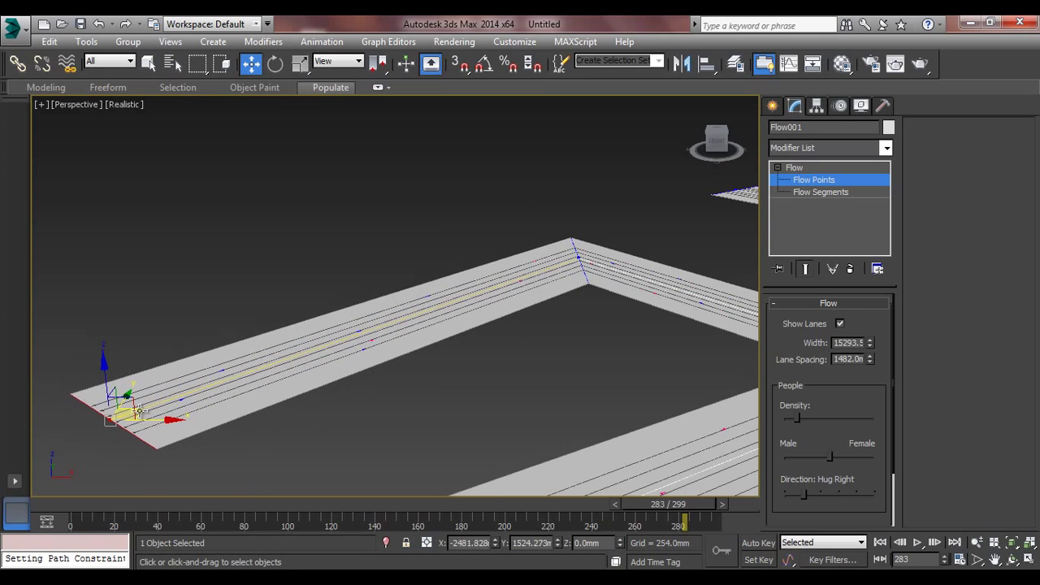
Step: Adjust the corner point and drag the start point farther out to lengthen the first stretch
left_click(578, 256)
mouse_move(571, 245)
left_mouse_down()
mouse_move(561, 231)
mouse_move(570, 245)
left_mouse_up()
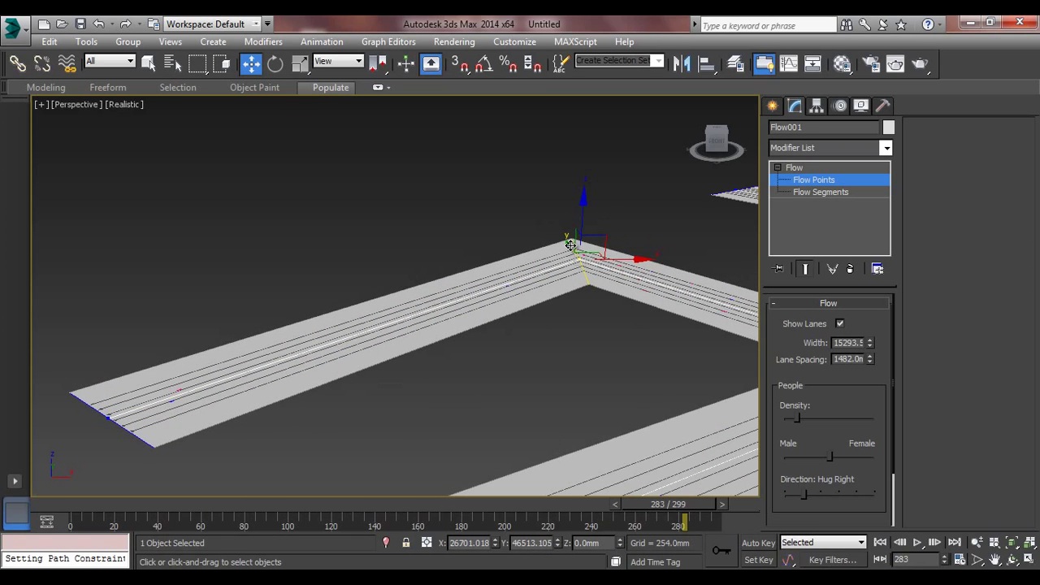
left_click(818, 193)
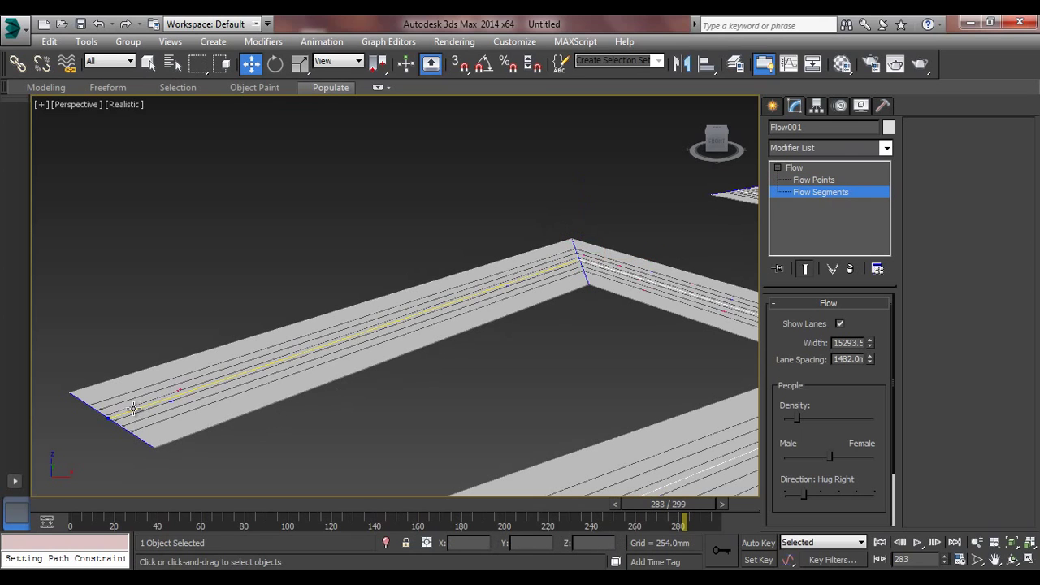
key("1")
left_click(110, 416)
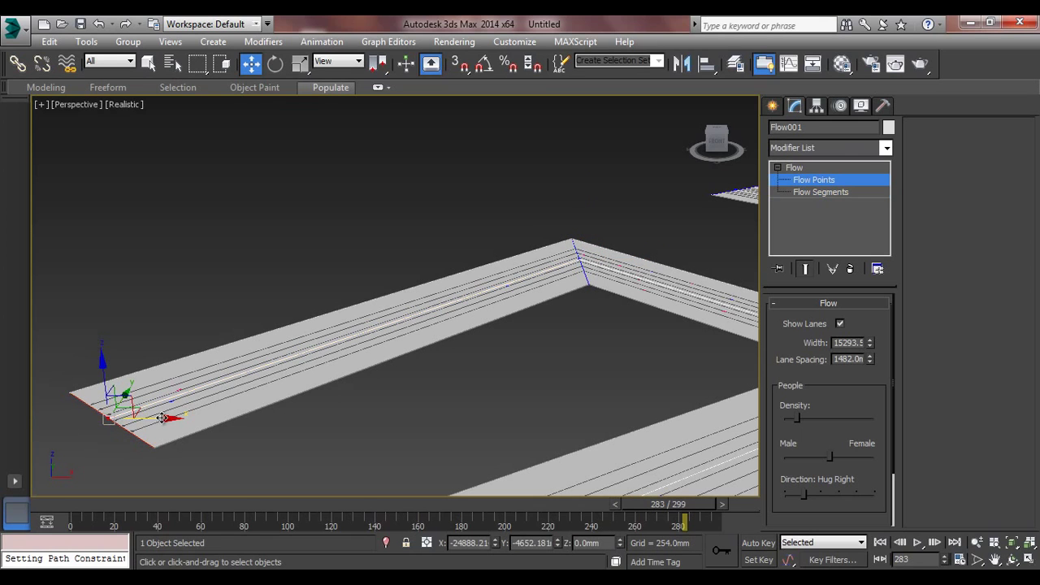
left_click_drag(133, 409, 183, 272)
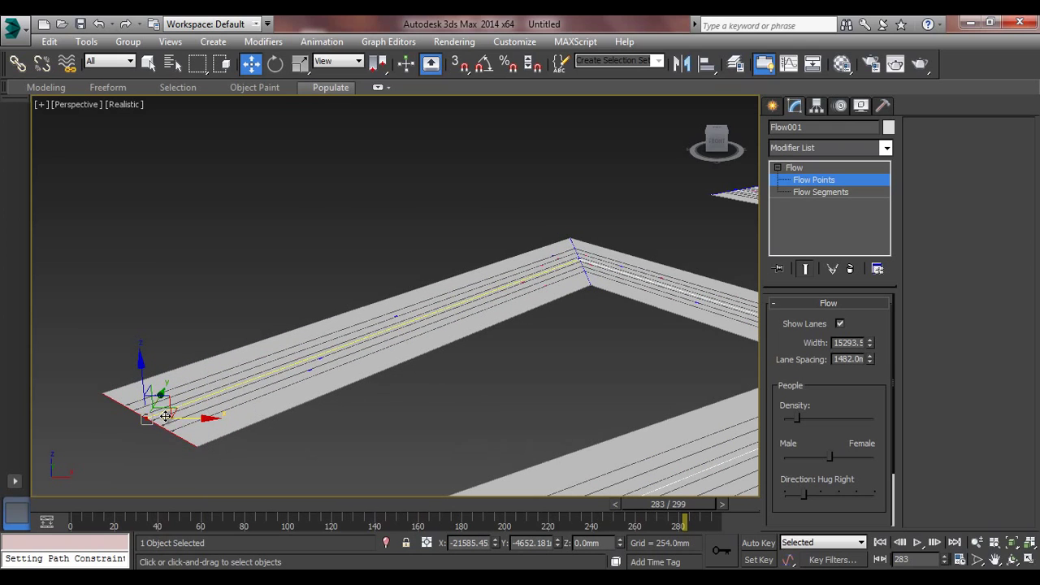
left_click_drag(184, 418, 134, 396)
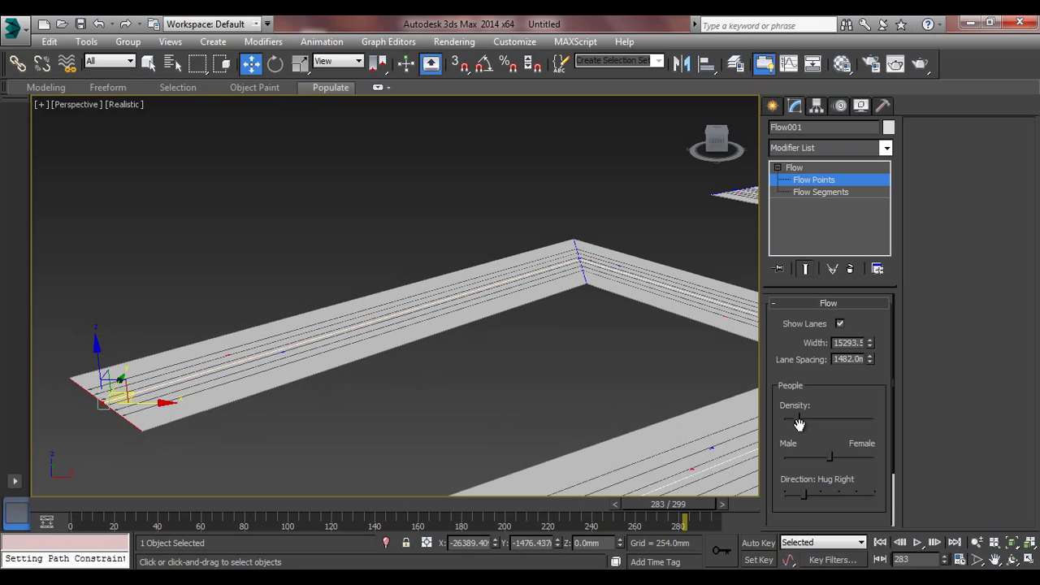
left_click(772, 107)
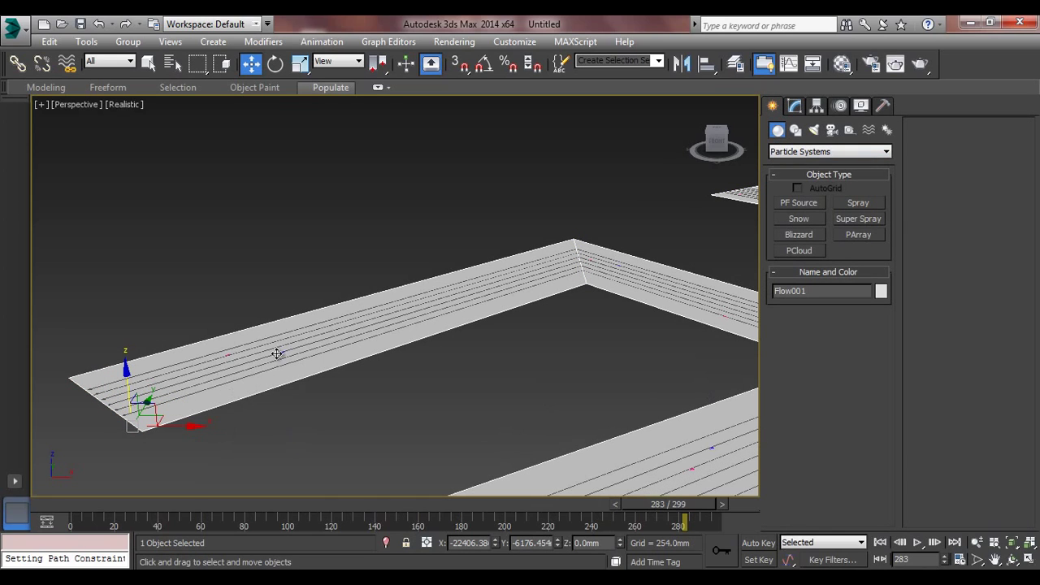
Step: Play and stop the crowd animation, scrub to frame 224, and orbit around the flow paths
middle_click_drag(521, 476, 428, 356)
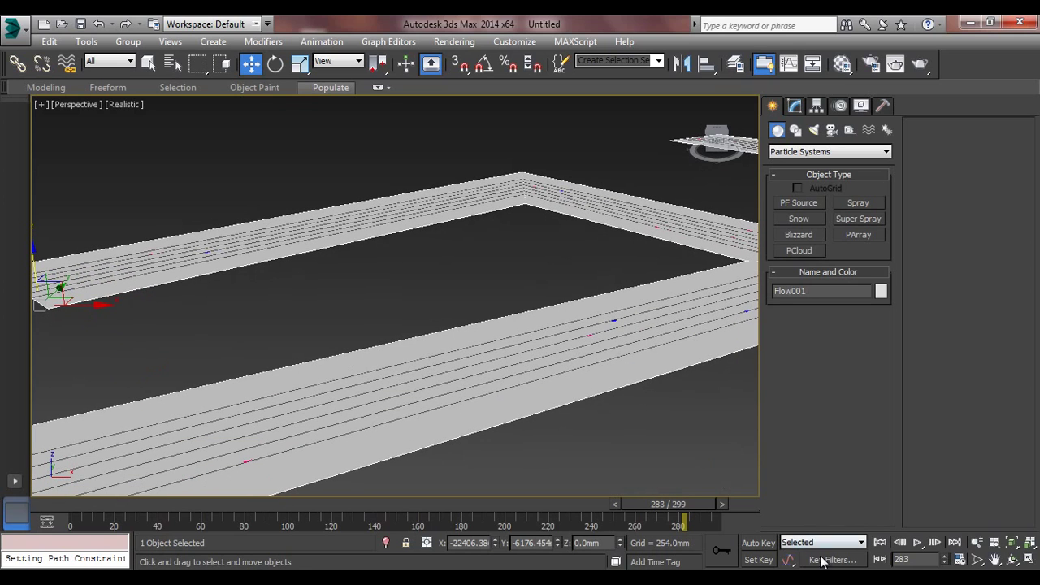
left_click(918, 542)
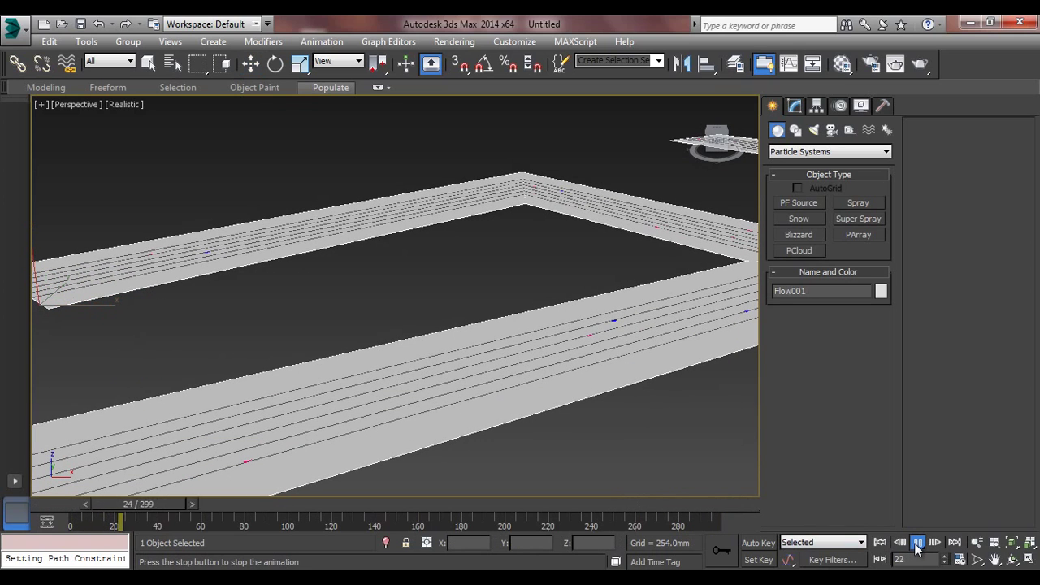
left_click(917, 541)
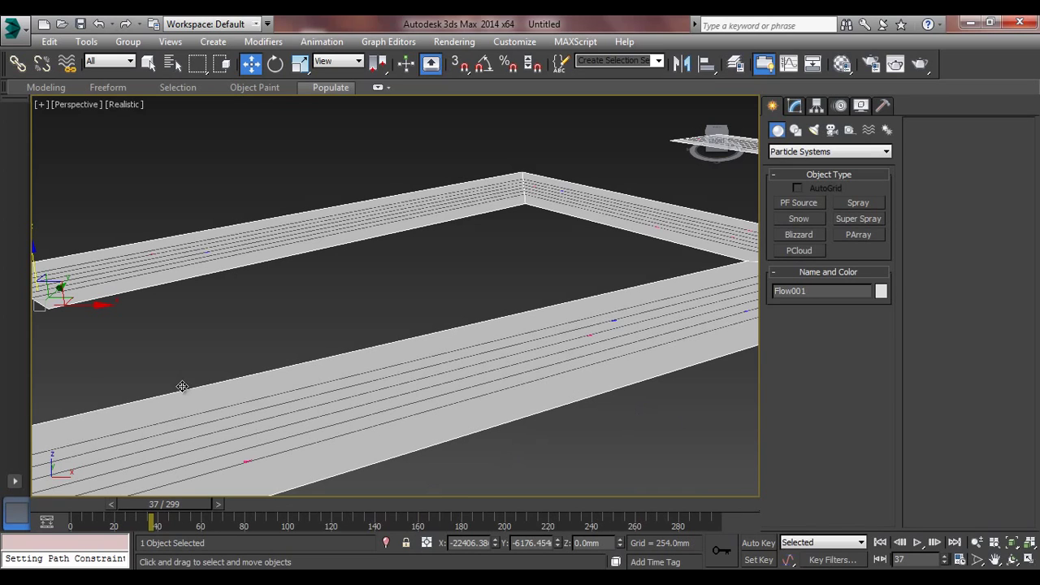
left_click_drag(165, 504, 12, 552)
middle_click_drag(225, 399, 334, 388, "alt")
Step: Adjust Flow001's People Density slider to set how many people fill the lanes
left_click(796, 107)
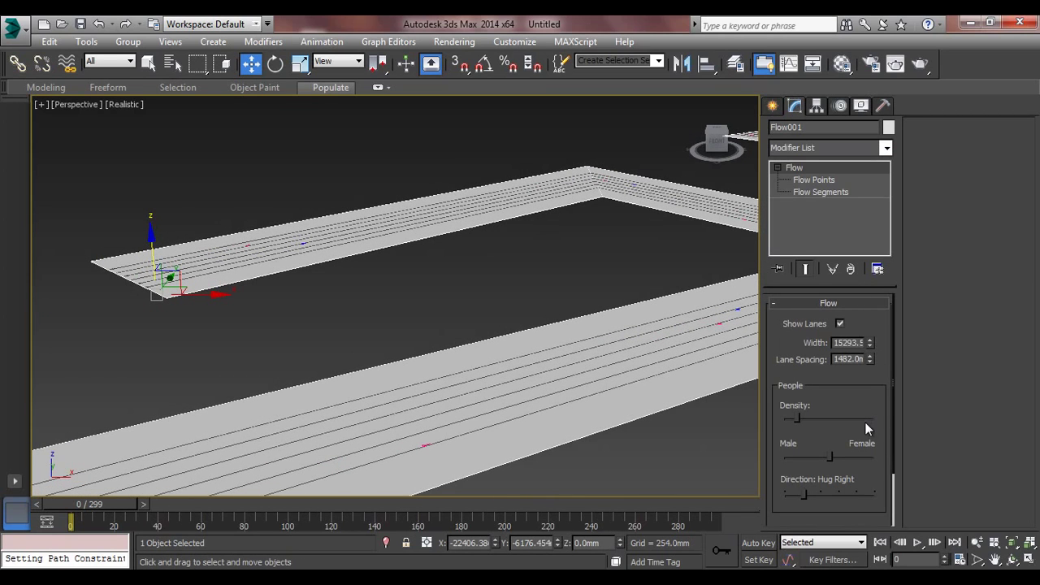
left_click_drag(836, 402, 834, 348)
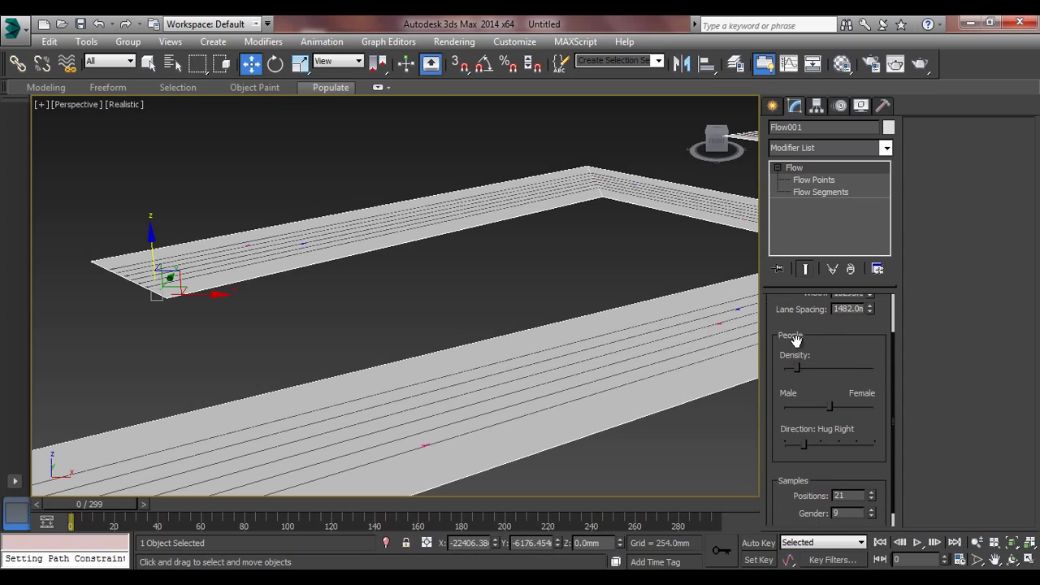
left_click_drag(801, 368, 822, 370)
left_click_drag(837, 365, 865, 367)
middle_click_drag(492, 431, 548, 322)
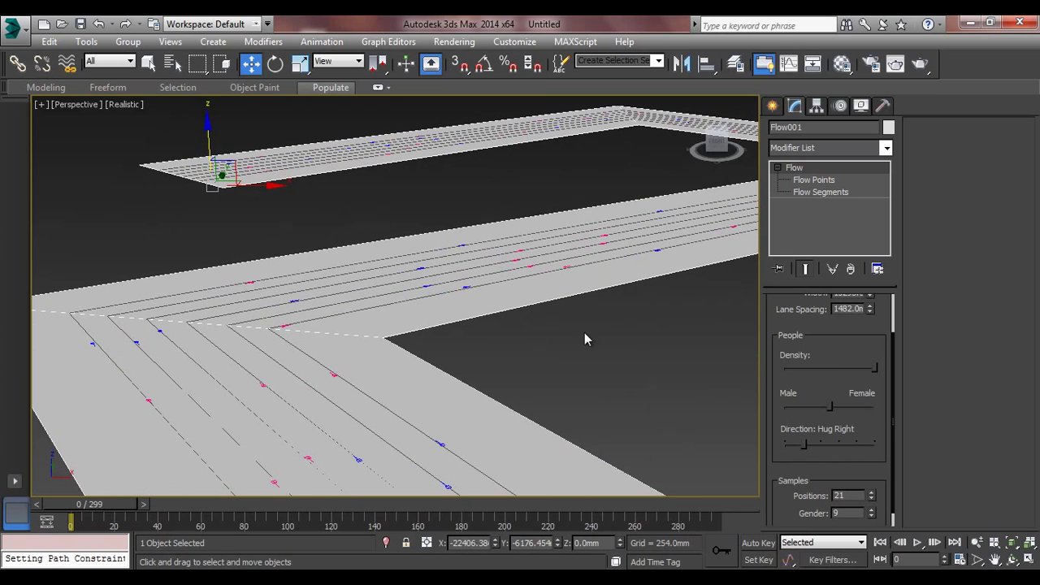
left_click_drag(872, 369, 802, 375)
Step: Set the Male/Female slider slightly toward Female
left_click_drag(830, 408, 788, 408)
left_click_drag(863, 404, 826, 409)
left_click_drag(780, 419, 826, 422)
Step: Set Direction to Weave Right, raise Positions samples and lower Gender samples to 5
scroll(777, 394, "down", 1)
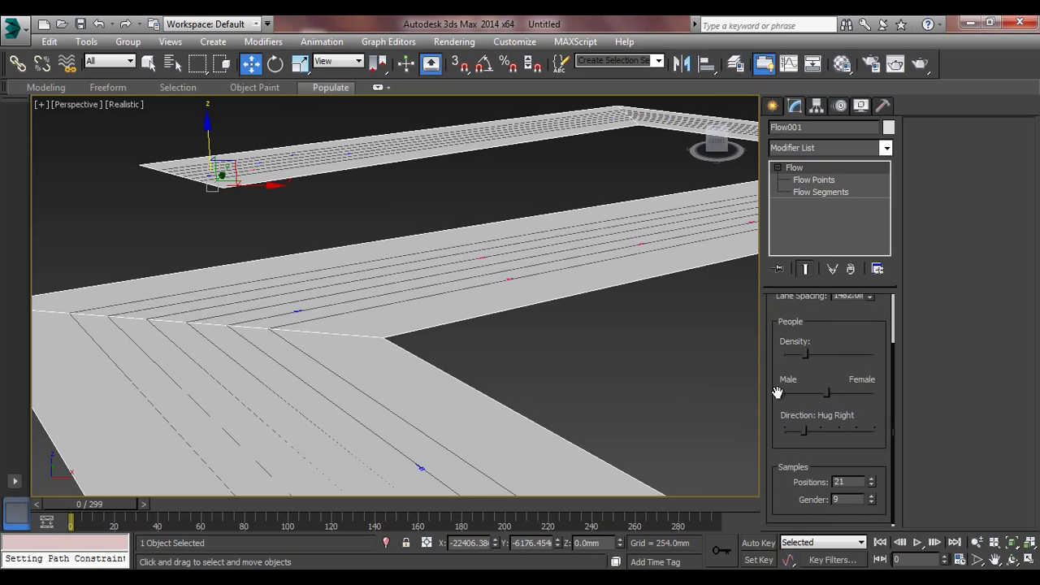
scroll(776, 393, "down", 1)
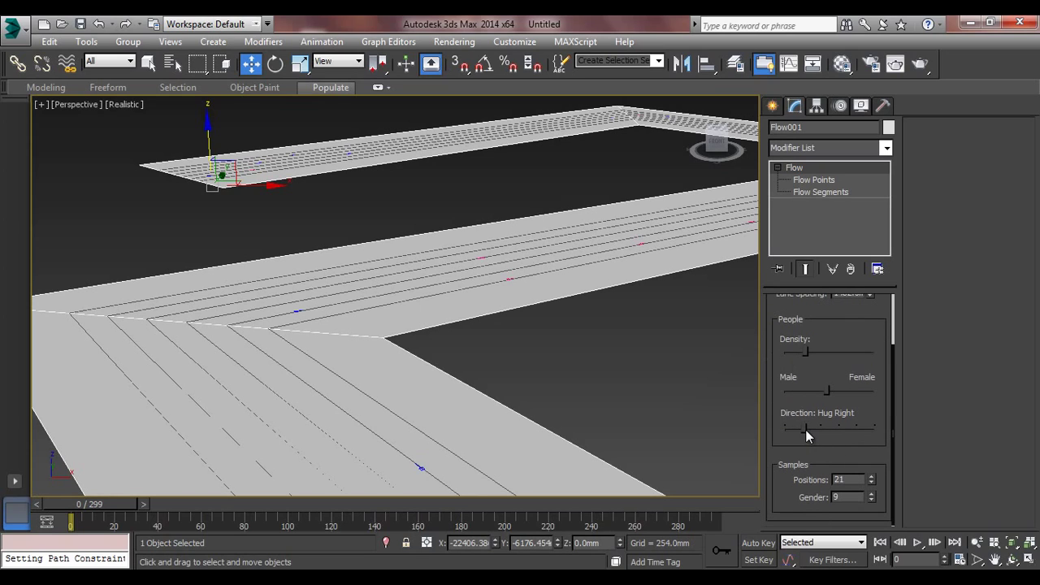
mouse_move(800, 431)
left_mouse_down()
mouse_move(841, 430)
mouse_move(814, 430)
left_mouse_up()
left_click_drag(870, 475, 871, 469)
left_click_drag(871, 498, 872, 502)
Step: Toggle Show Lanes off and back on for Flow001
scroll(796, 486, "up", 2)
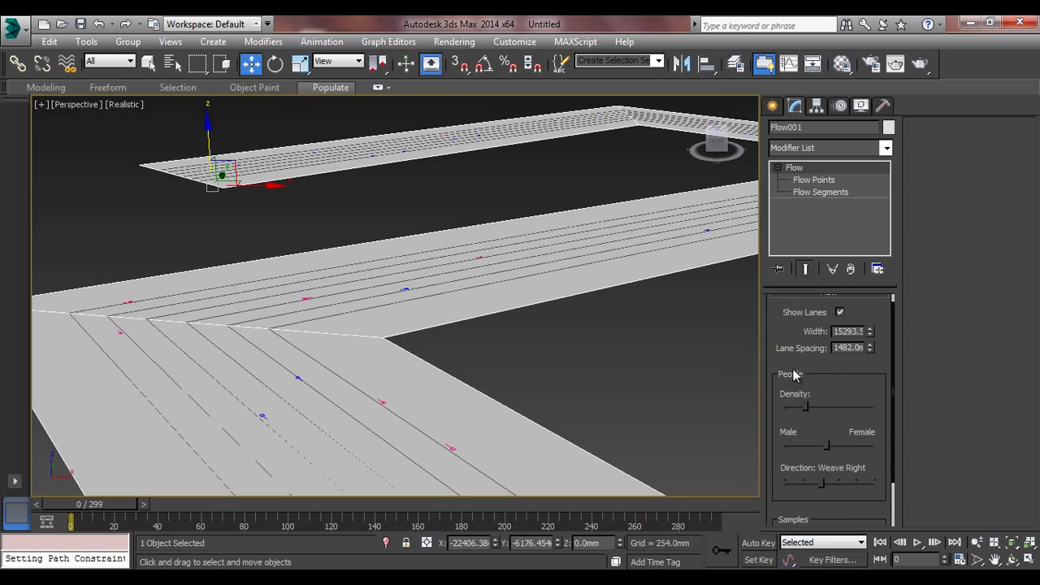
scroll(788, 341, "up", 1)
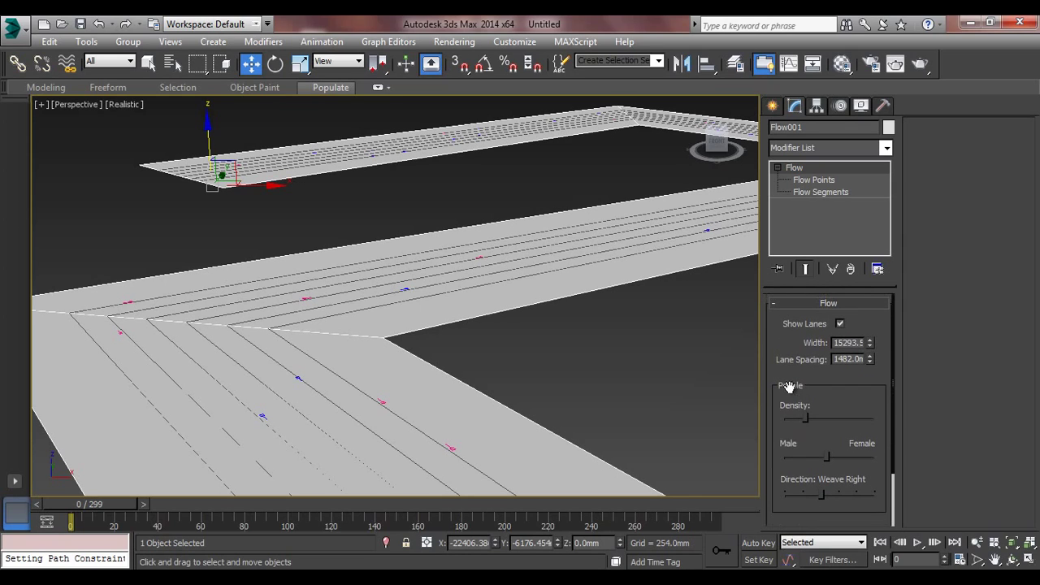
left_click(840, 324)
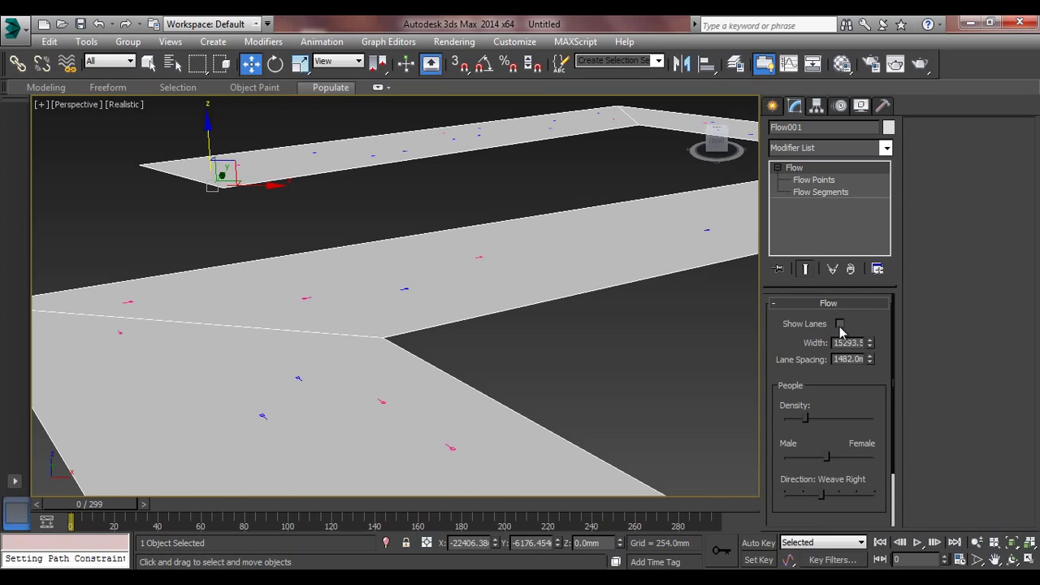
left_click(840, 324)
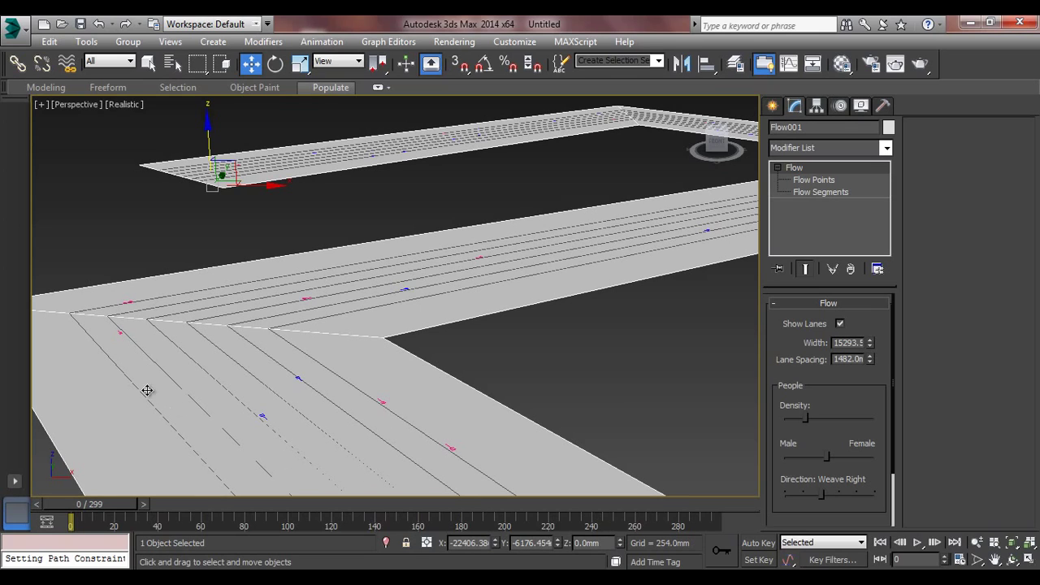
Step: Back in the Populate tools, check the display style list and enable showing environment objects
left_click(771, 108)
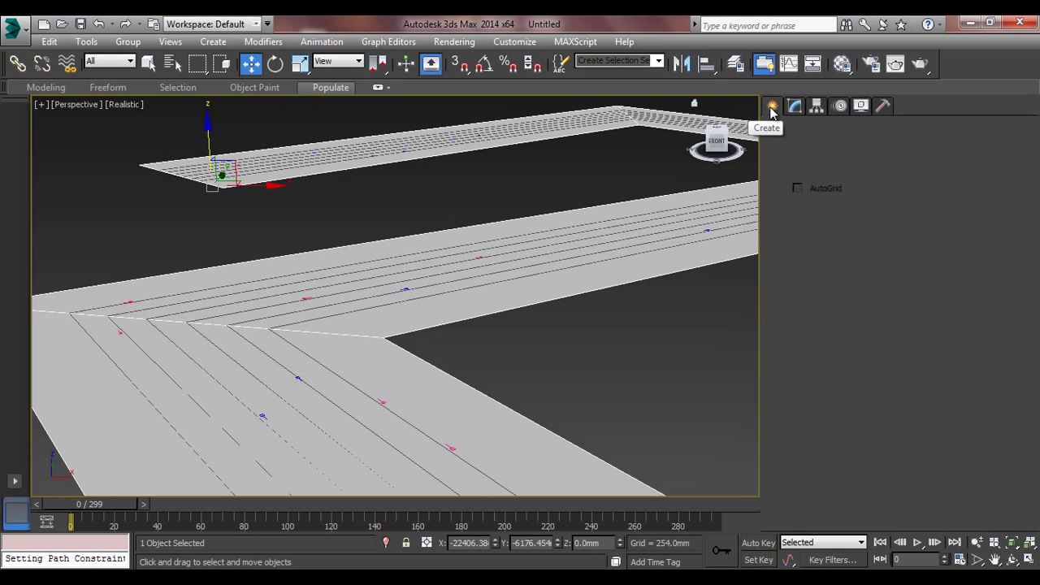
left_click(327, 91)
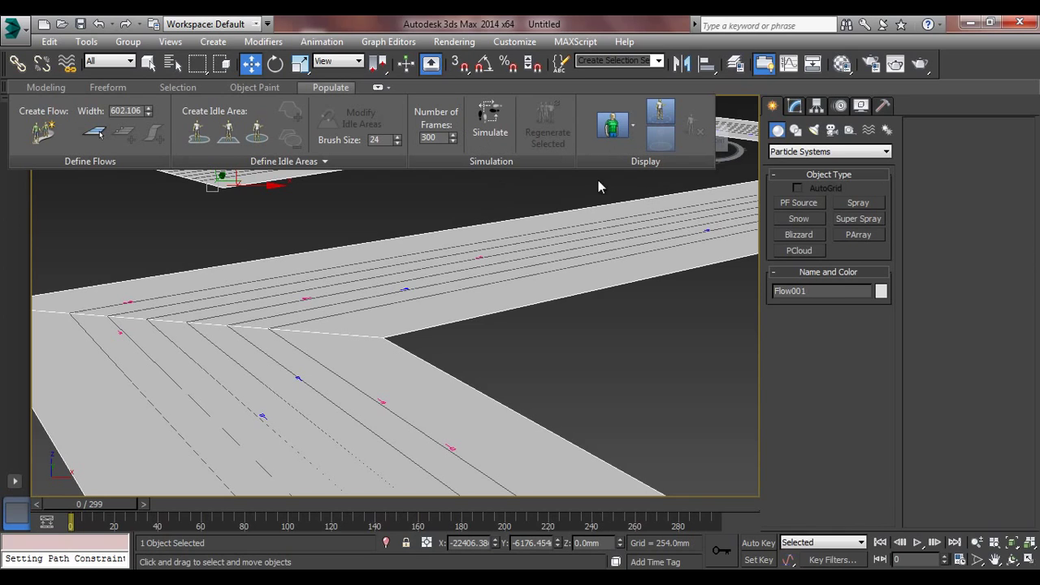
left_click(634, 127)
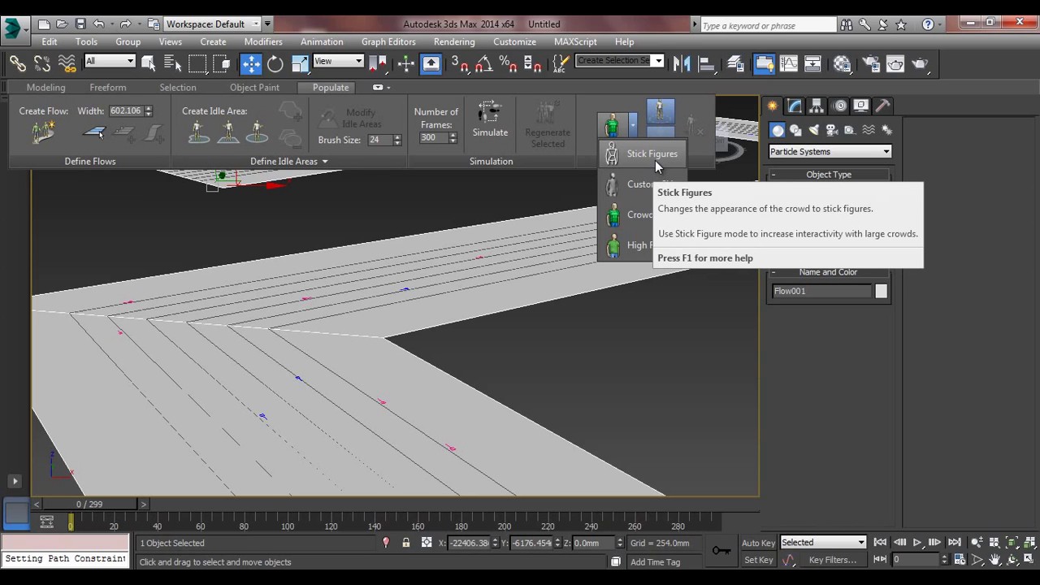
left_click(623, 103)
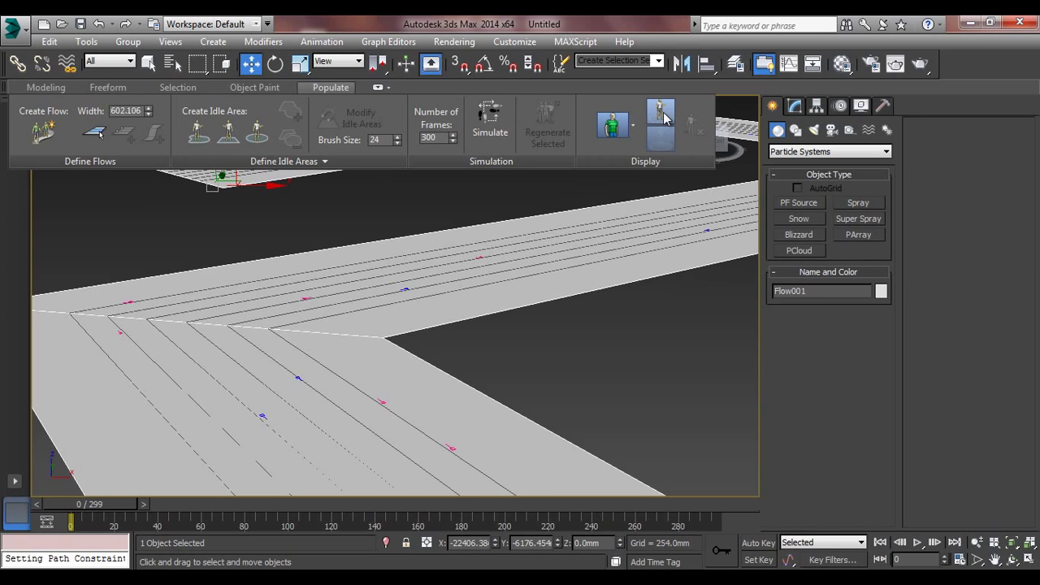
left_click(662, 118)
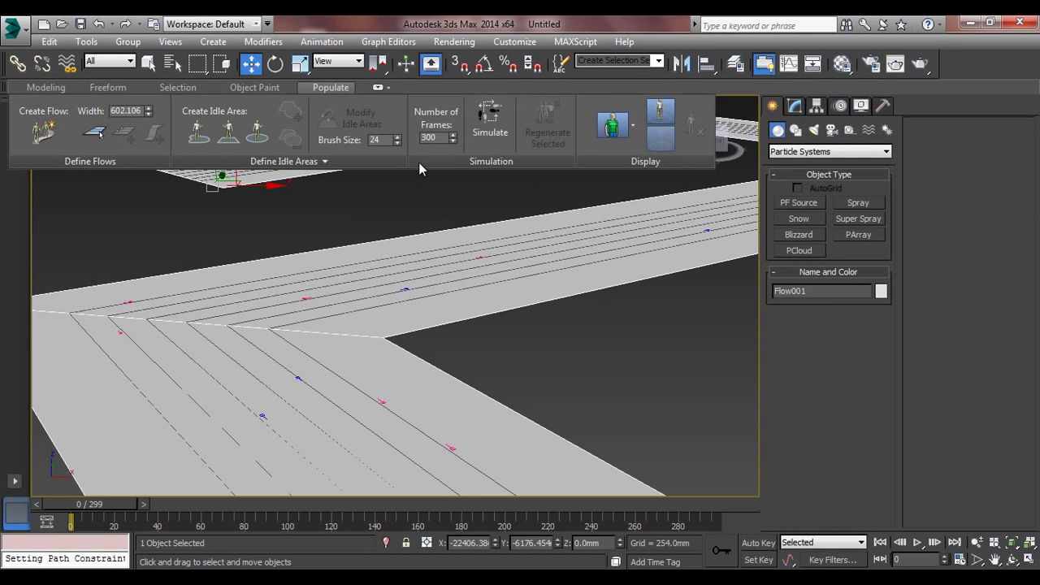
Step: Simulate pedestrians on Flow001 over 300 frames and preview playback, pausing at frame 55
double_click(426, 138)
left_click(488, 118)
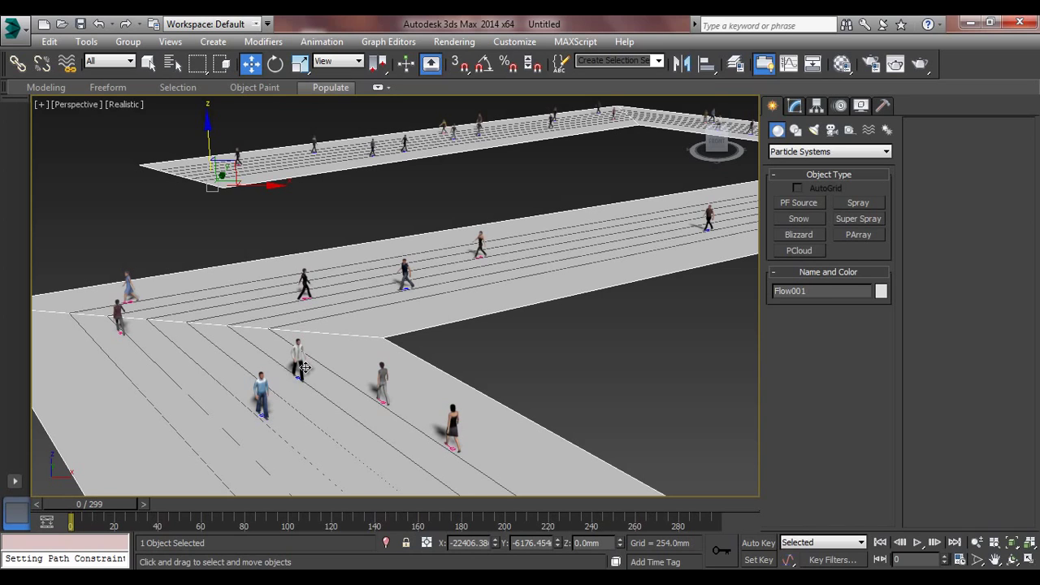
left_click(917, 542)
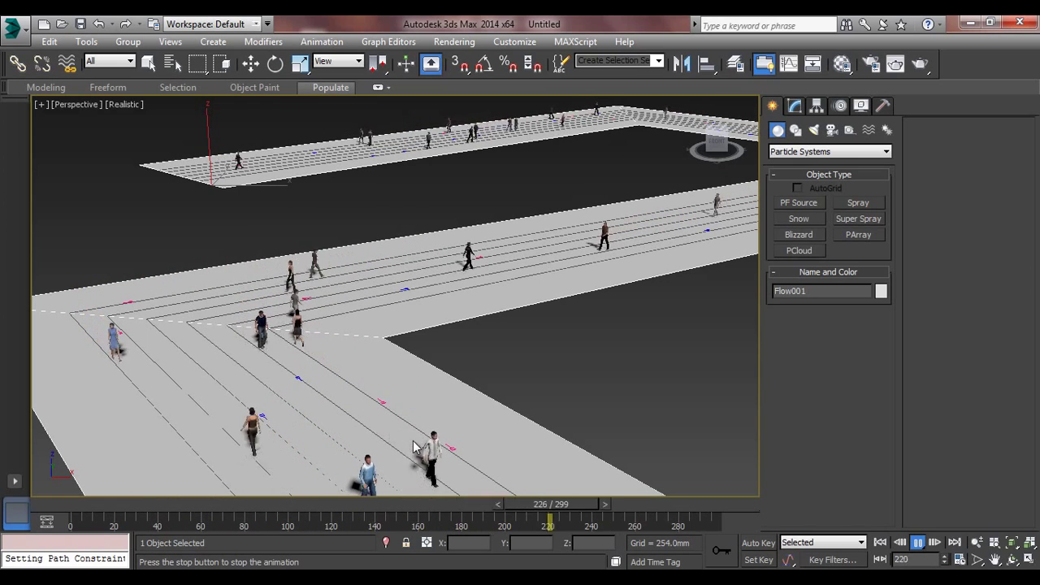
left_click(918, 543)
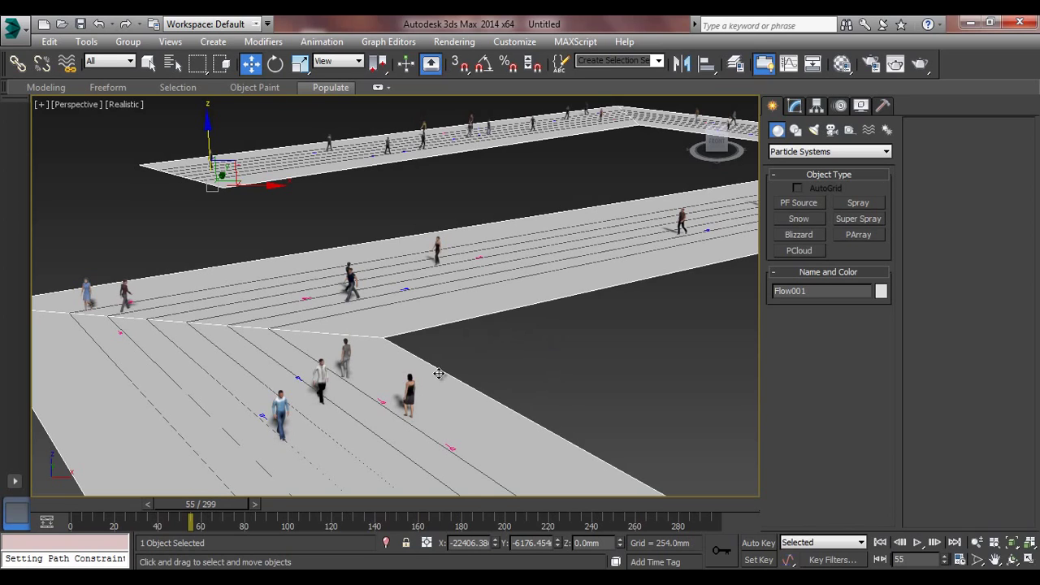
Step: Draw freehand idle area IdleArea001 at the walkway's inner corner, stretching onto the walkway
left_click(315, 88)
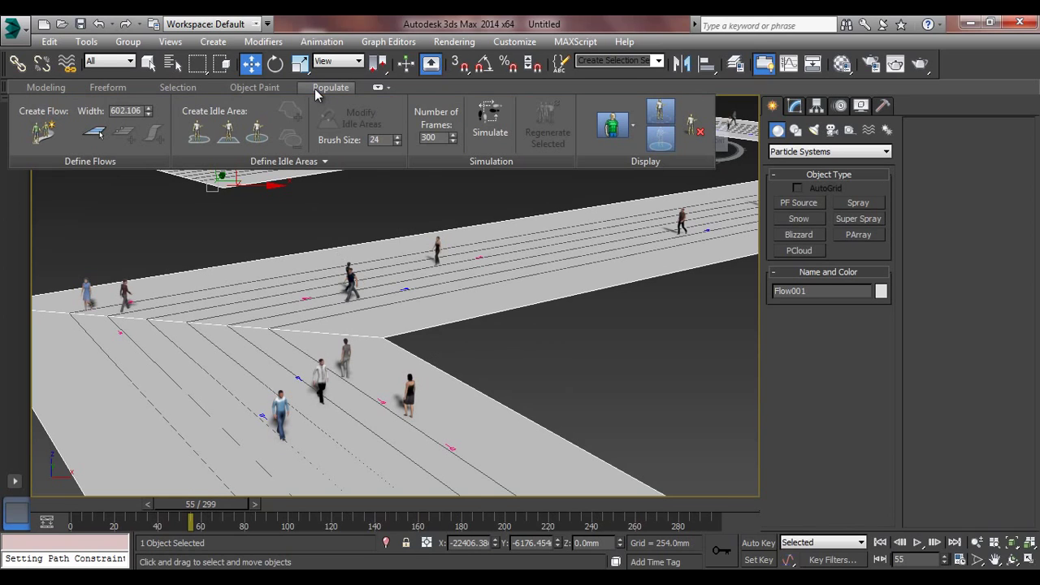
left_click(204, 144)
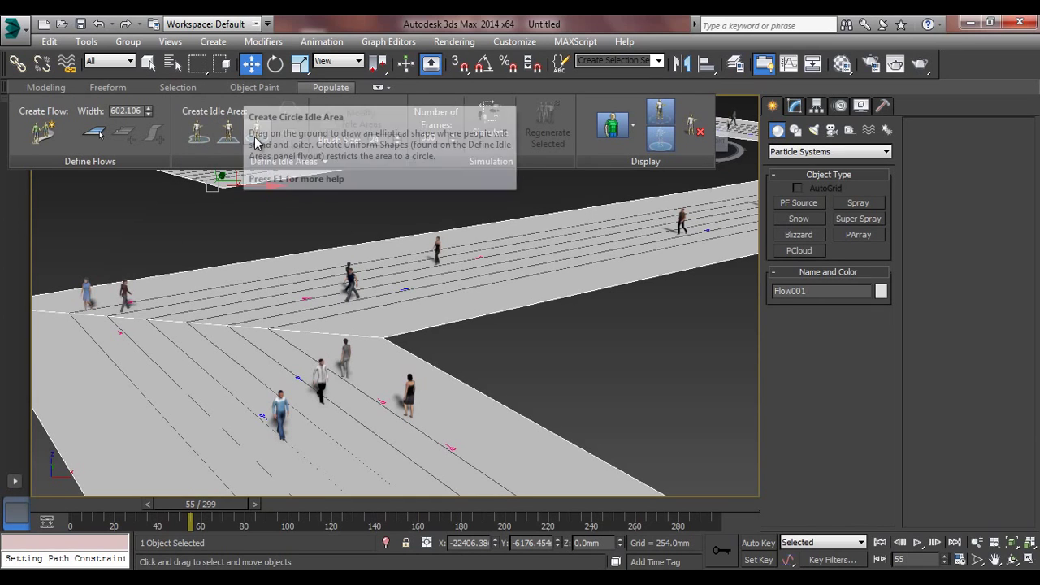
left_click(198, 130)
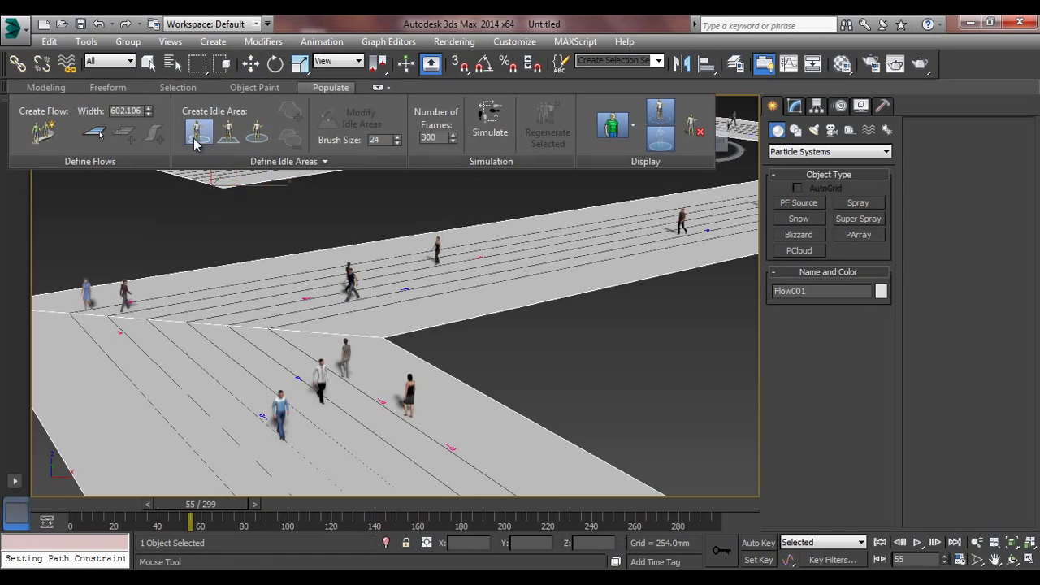
left_click(555, 308)
mouse_move(564, 313)
left_mouse_down()
mouse_move(587, 356)
mouse_move(551, 389)
mouse_move(517, 395)
mouse_move(432, 350)
left_mouse_up()
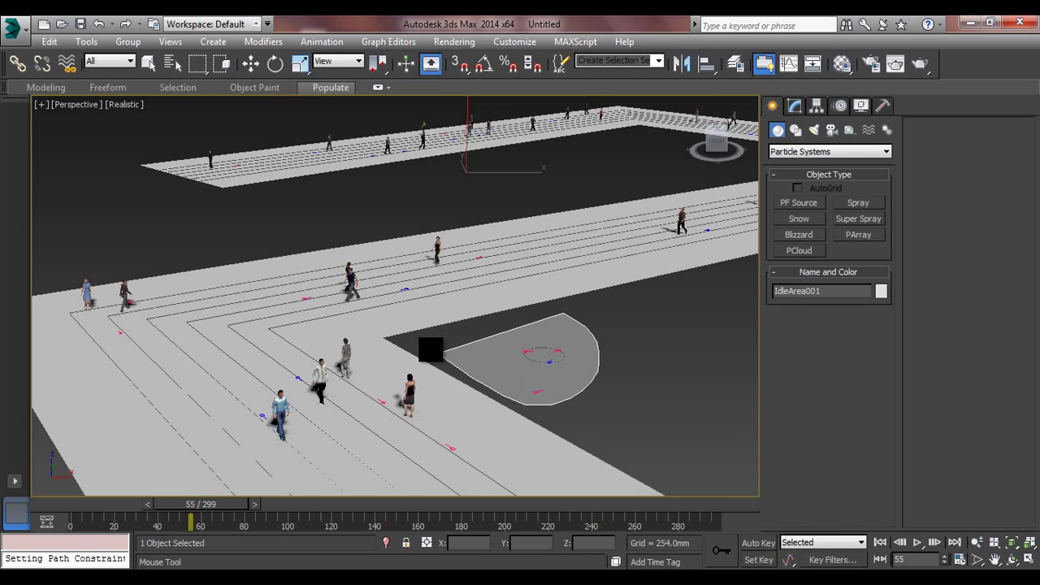
mouse_move(431, 350)
left_mouse_down()
mouse_move(387, 332)
mouse_move(451, 307)
mouse_move(572, 291)
left_mouse_up()
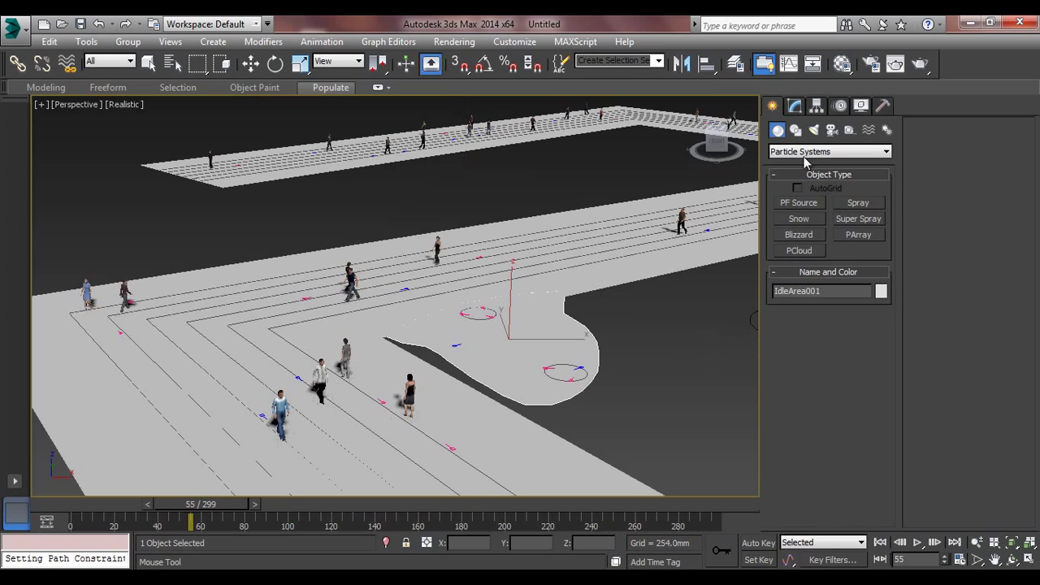
Step: Finish IdleArea001, try its density, and set a middle mix of singles versus groups
left_click(796, 107)
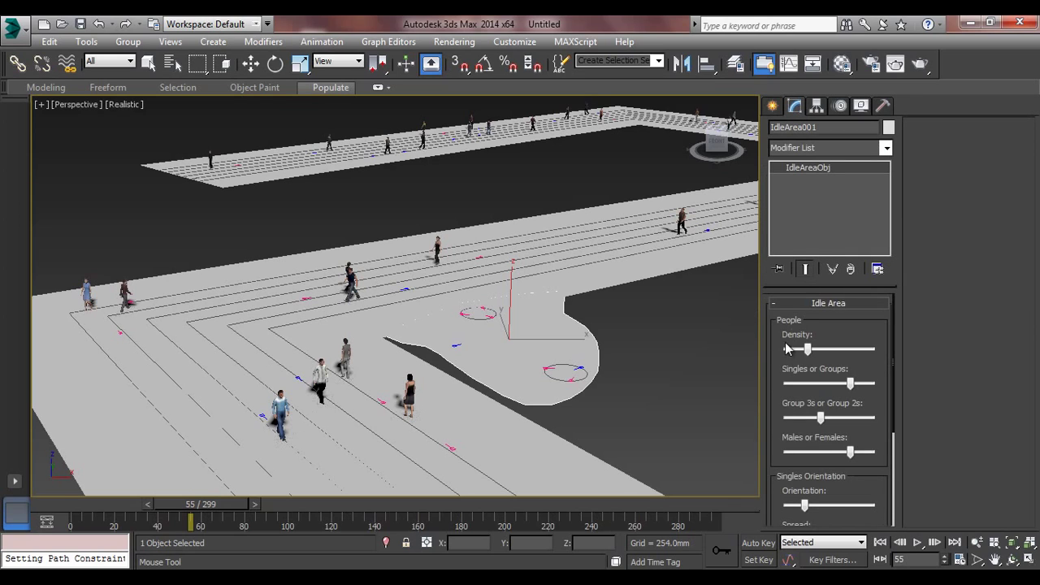
mouse_move(804, 353)
left_mouse_down()
mouse_move(827, 352)
mouse_move(805, 356)
left_mouse_up()
mouse_move(850, 383)
left_mouse_down()
mouse_move(796, 388)
mouse_move(859, 385)
left_mouse_up()
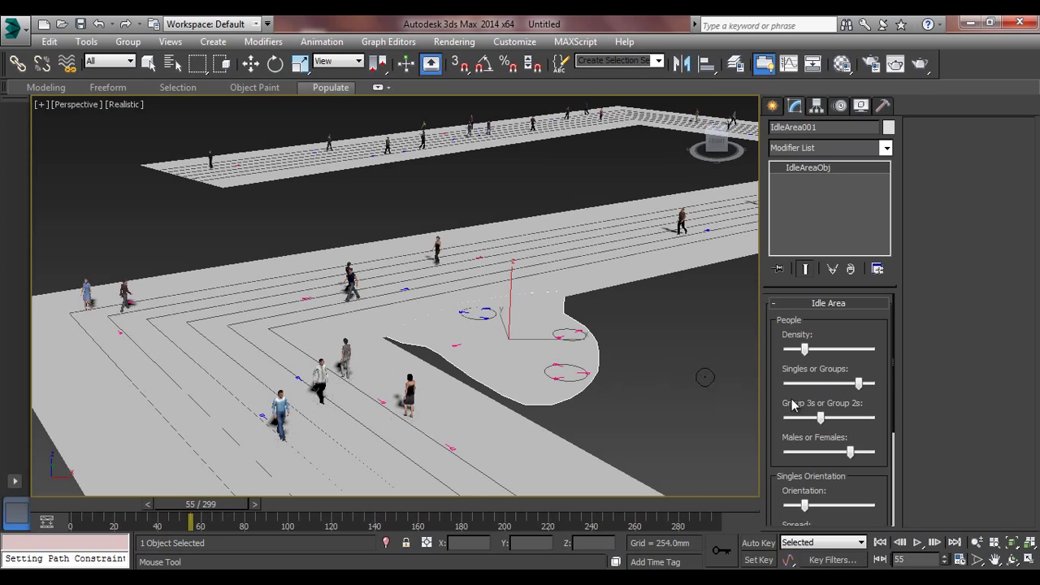
left_click_drag(860, 385, 829, 392)
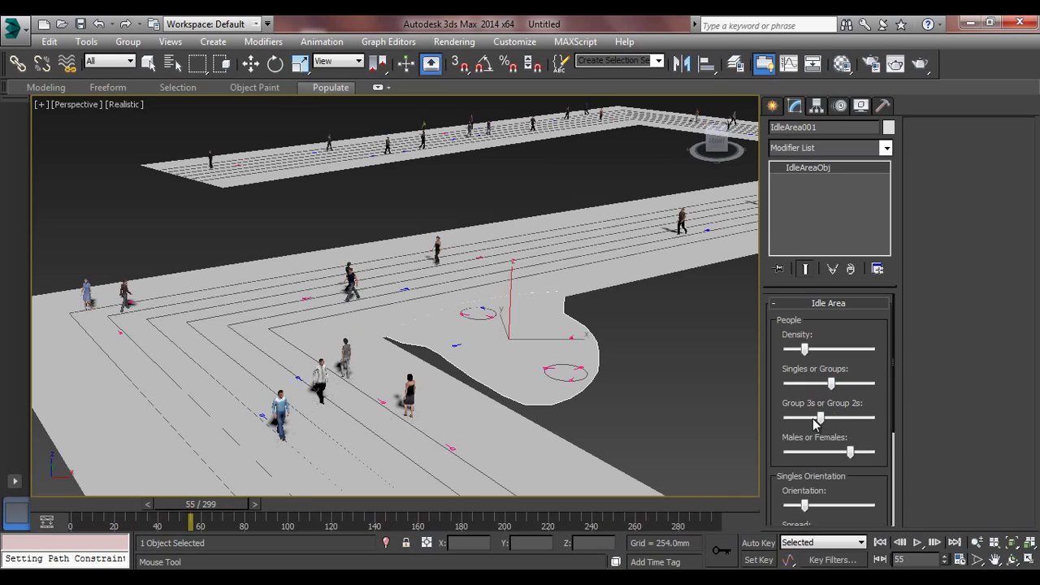
Step: Adjust group 3s/2s ratio, male/female balance, and singles orientation, and widen the spread
left_click_drag(820, 418, 842, 421)
left_click_drag(818, 455, 835, 453)
left_click_drag(805, 505, 828, 512)
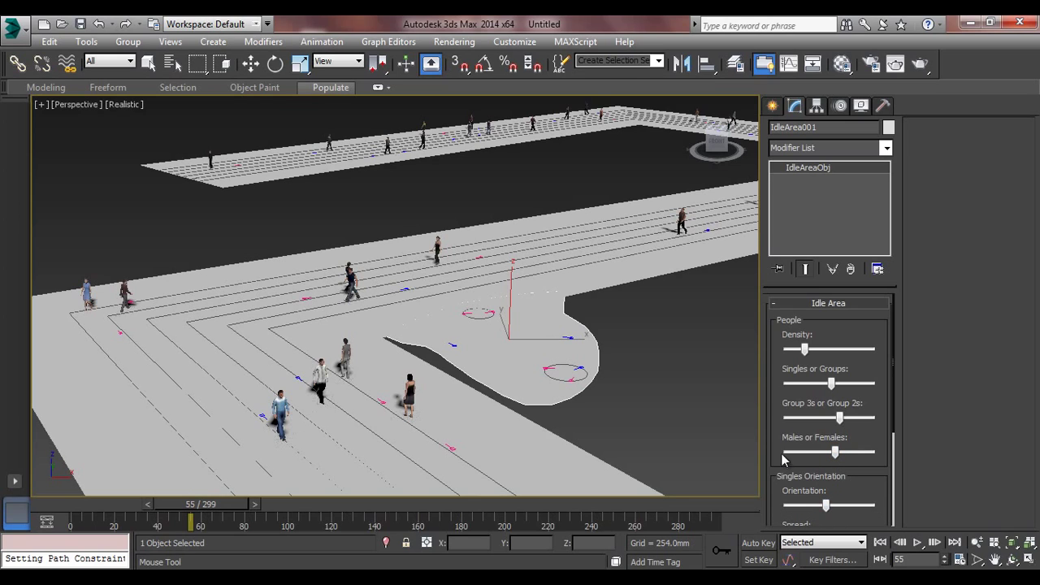
left_click_drag(776, 438, 768, 353)
left_click_drag(830, 454, 852, 457)
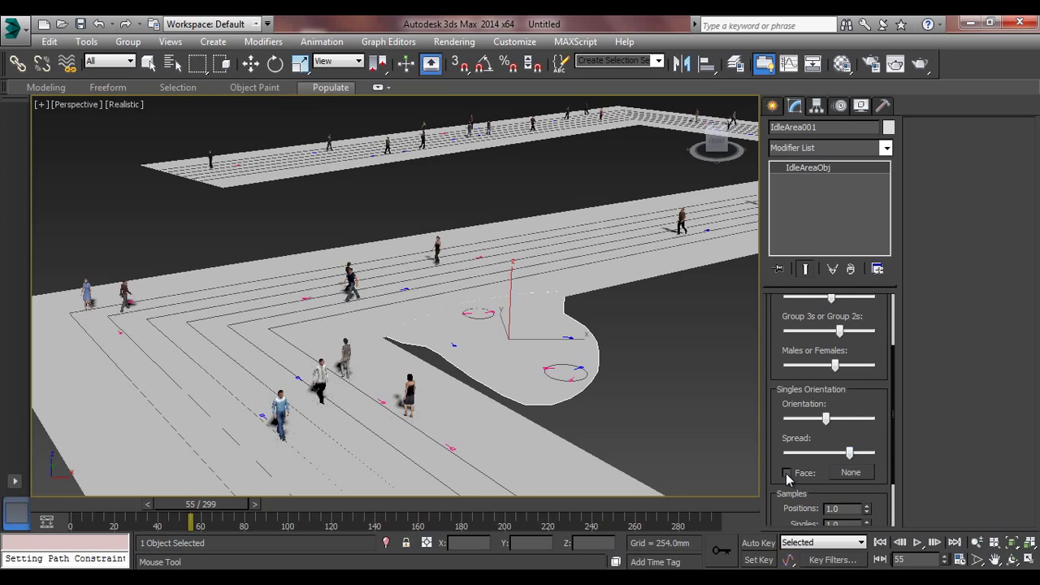
Step: Set IdleArea001 samples to Positions 12.0, Singles 1.0 and Orientation 6.0
left_click_drag(773, 452, 773, 387)
left_click_drag(867, 449, 867, 438)
left_click(867, 459)
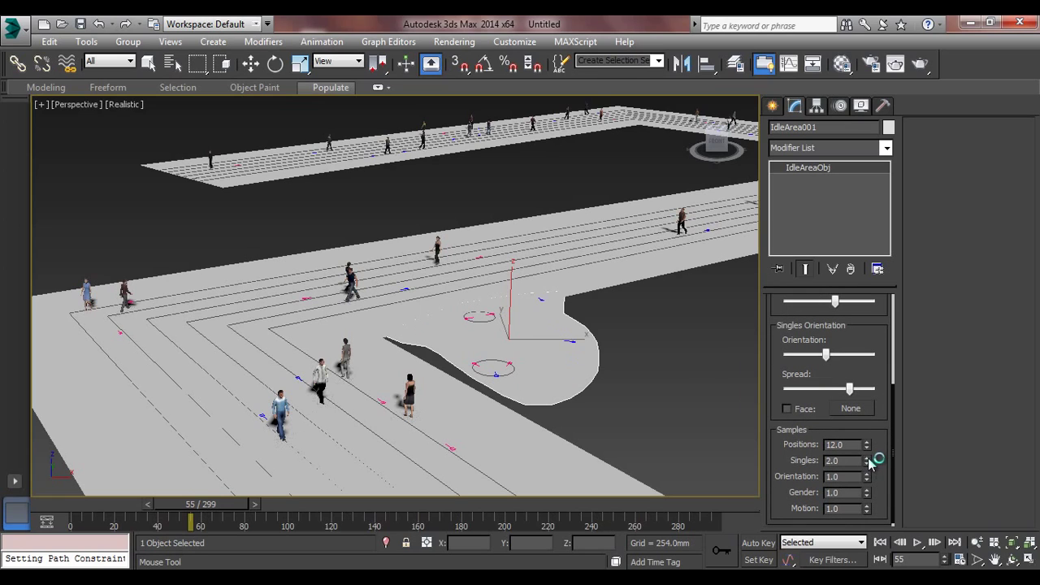
left_click(869, 463)
left_click(867, 473)
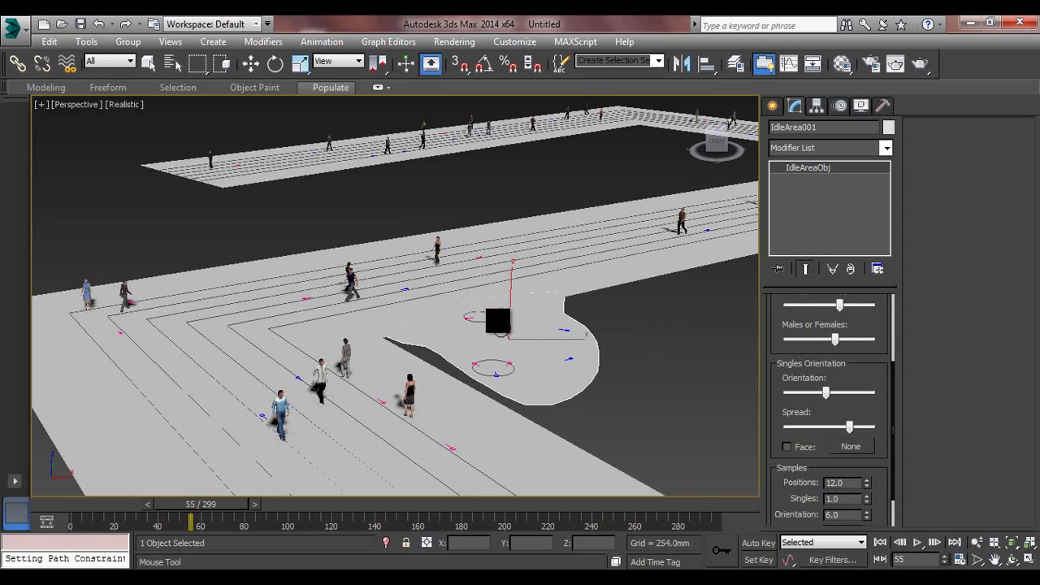
Step: Simulate idlers in IdleArea001, stop playback at frame 165, and render that frame
left_click(316, 87)
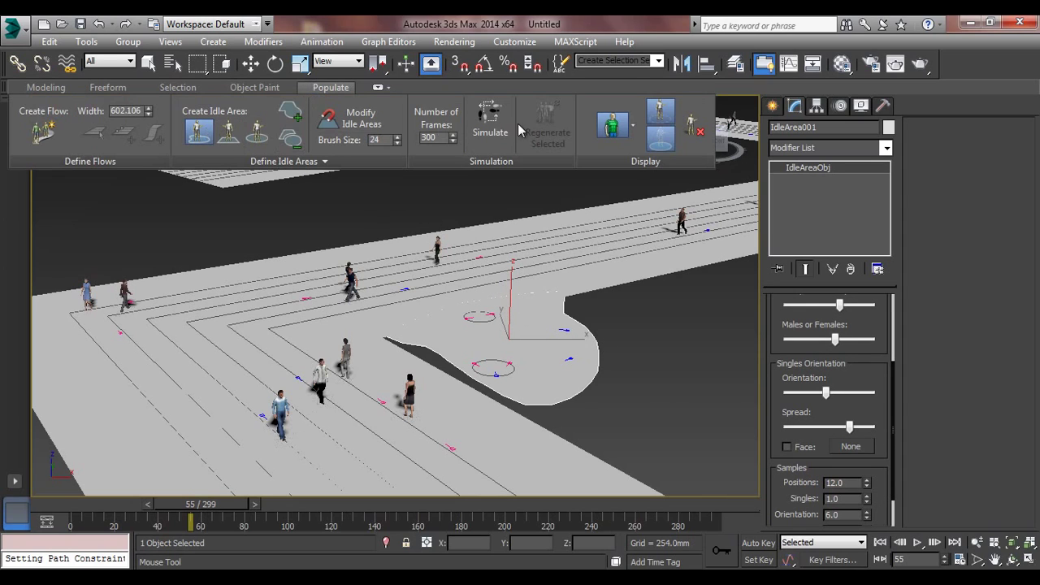
left_click(491, 118)
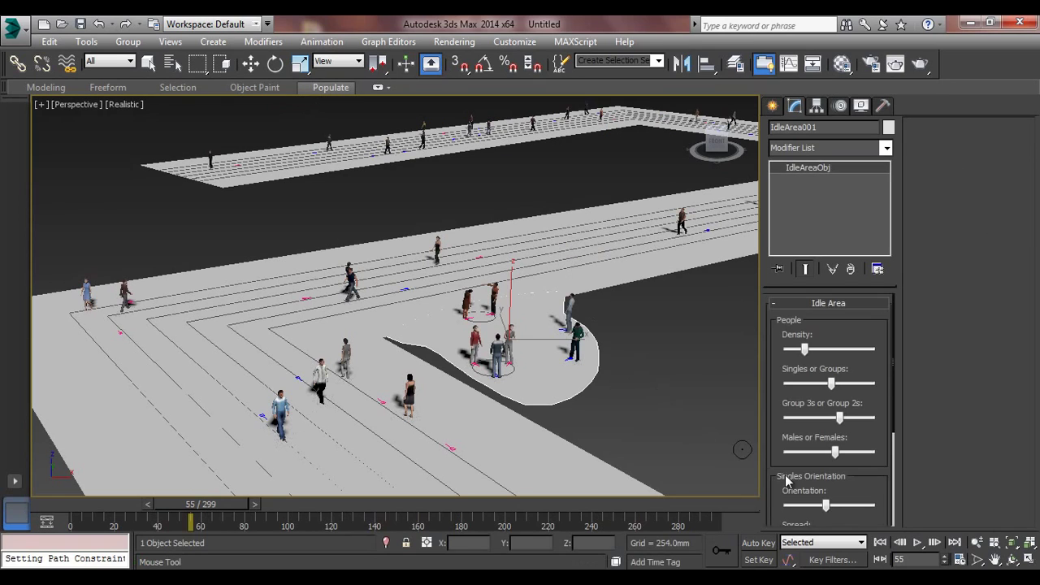
left_click(917, 542)
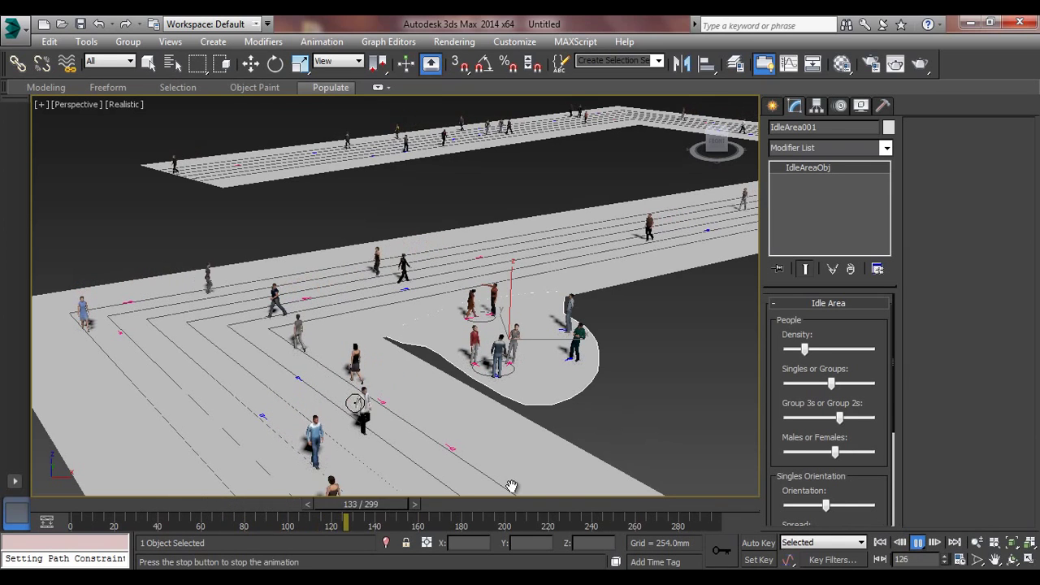
left_click(917, 542)
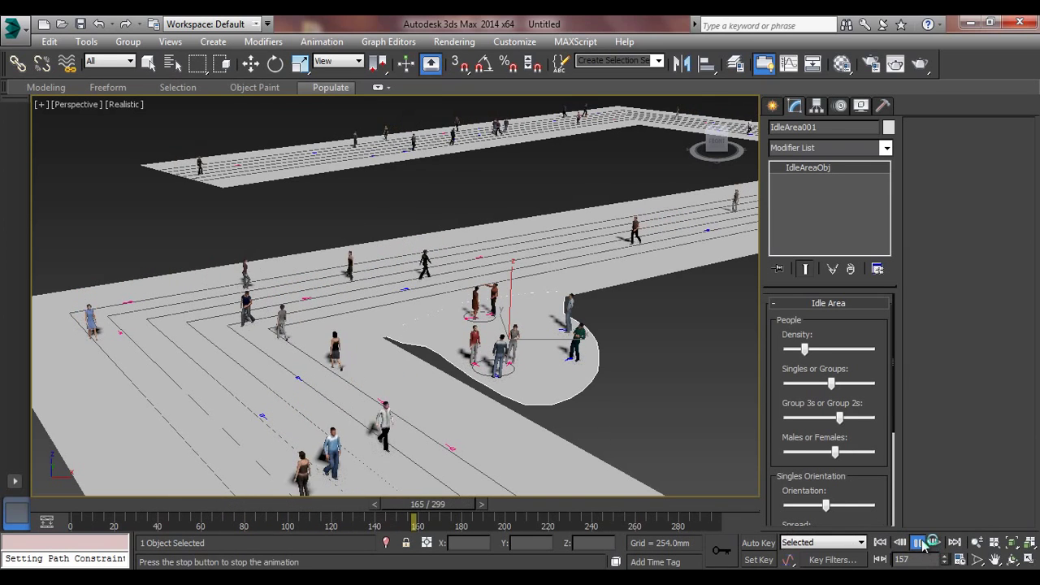
left_click(922, 65)
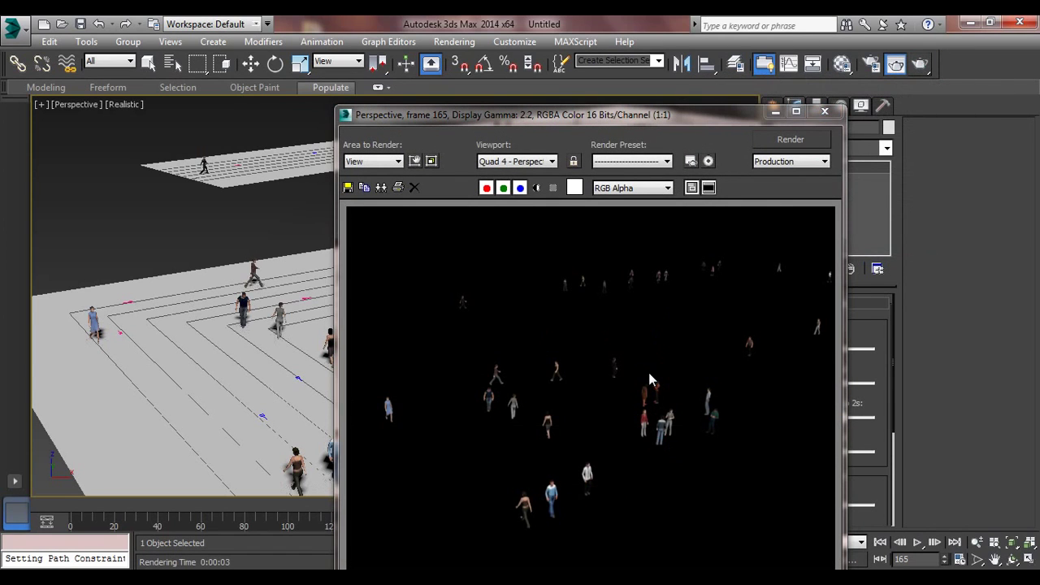
Step: Close the render window and pick the Line spline tool from Create > Shapes
left_click(827, 114)
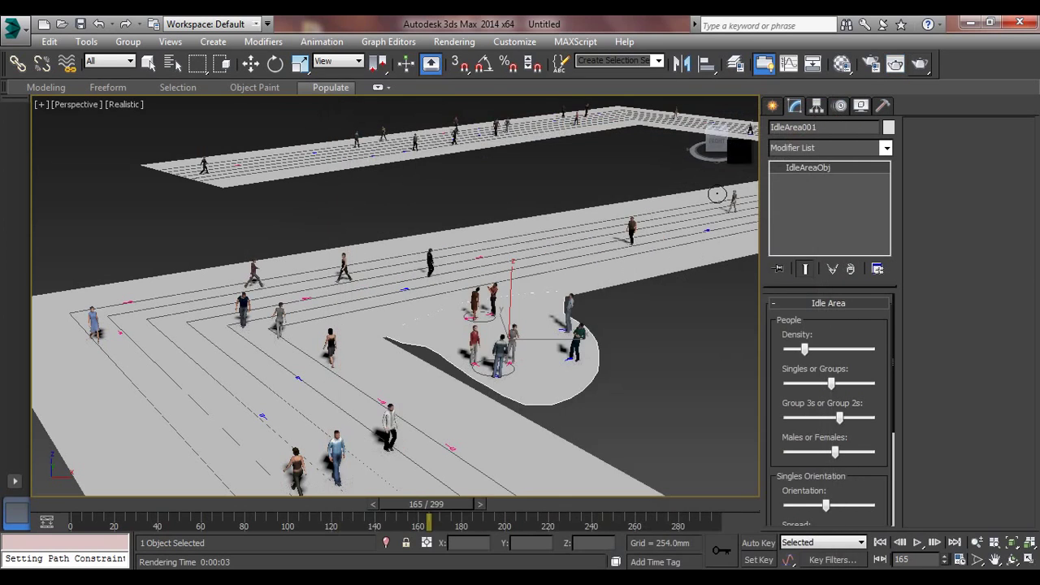
left_click(773, 106)
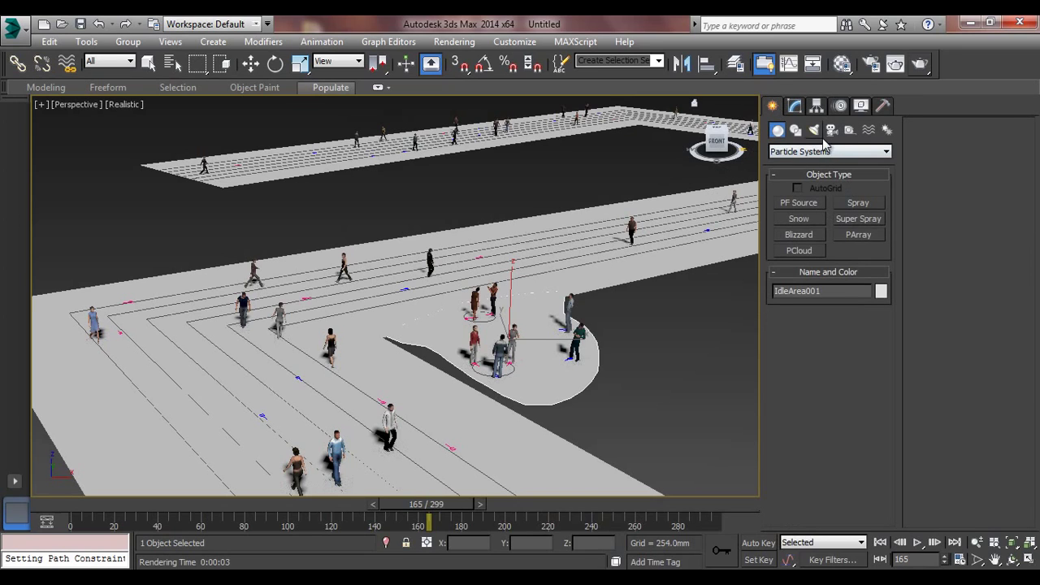
left_click(831, 131)
left_click(817, 155)
left_click(818, 155)
left_click(777, 130)
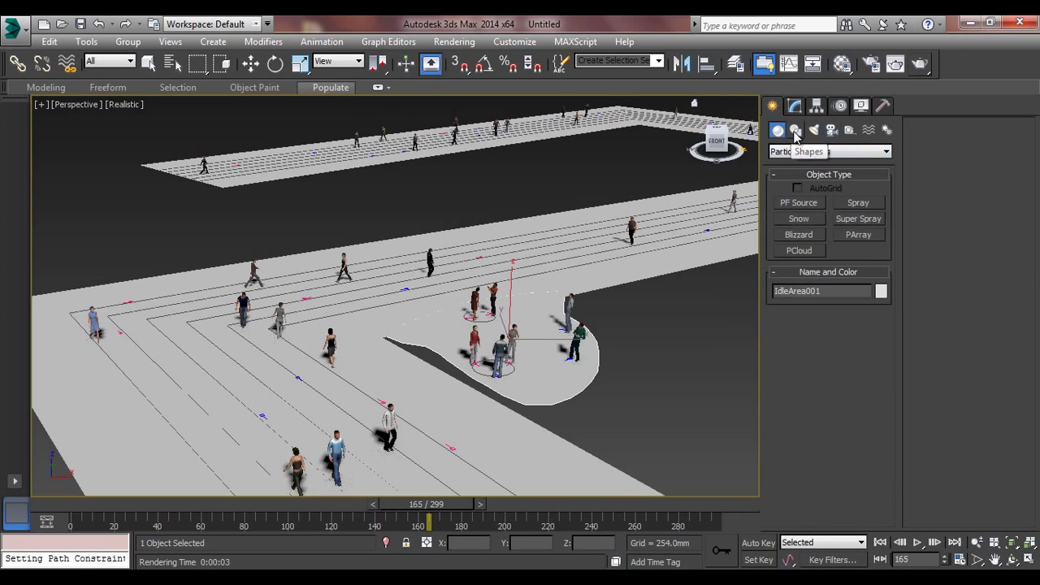
left_click(814, 130)
left_click(795, 130)
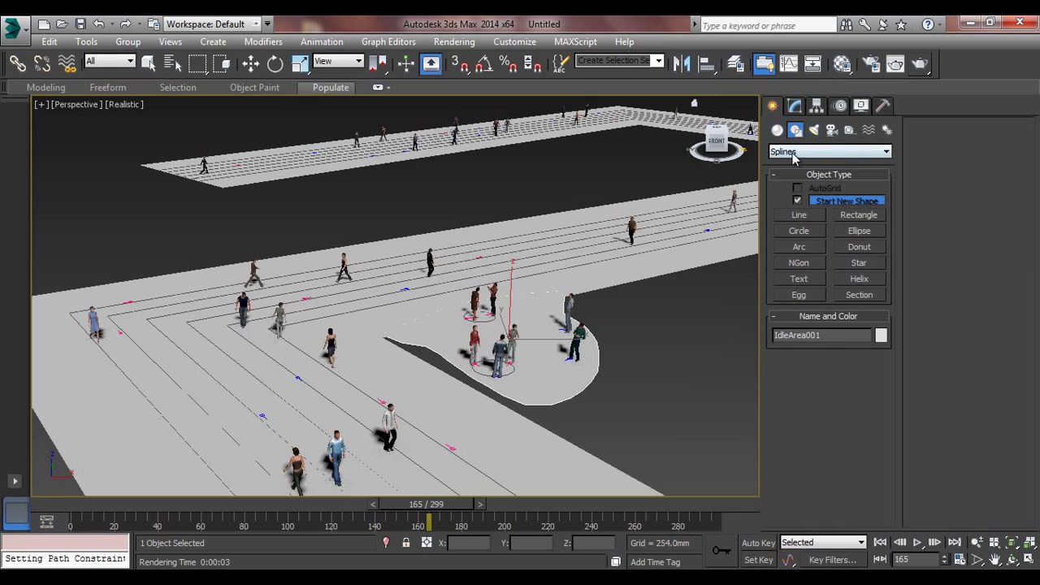
left_click(829, 151)
left_click(805, 162)
left_click(816, 216)
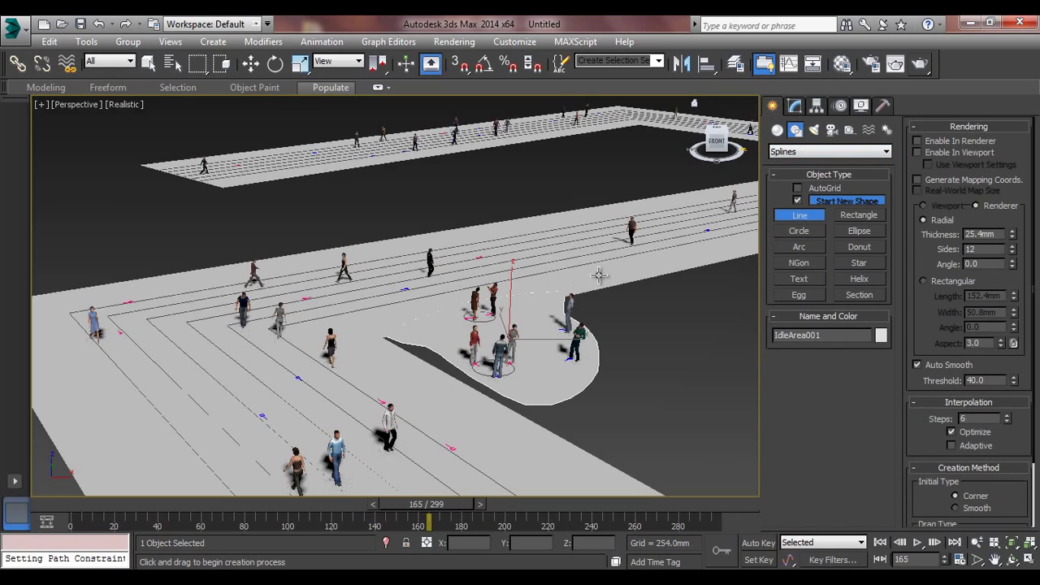
Step: In the Left view, draw a three-point line from high above down to crowd level
key("l")
middle_click_drag(559, 292, 526, 305)
scroll(526, 305, "down", 6)
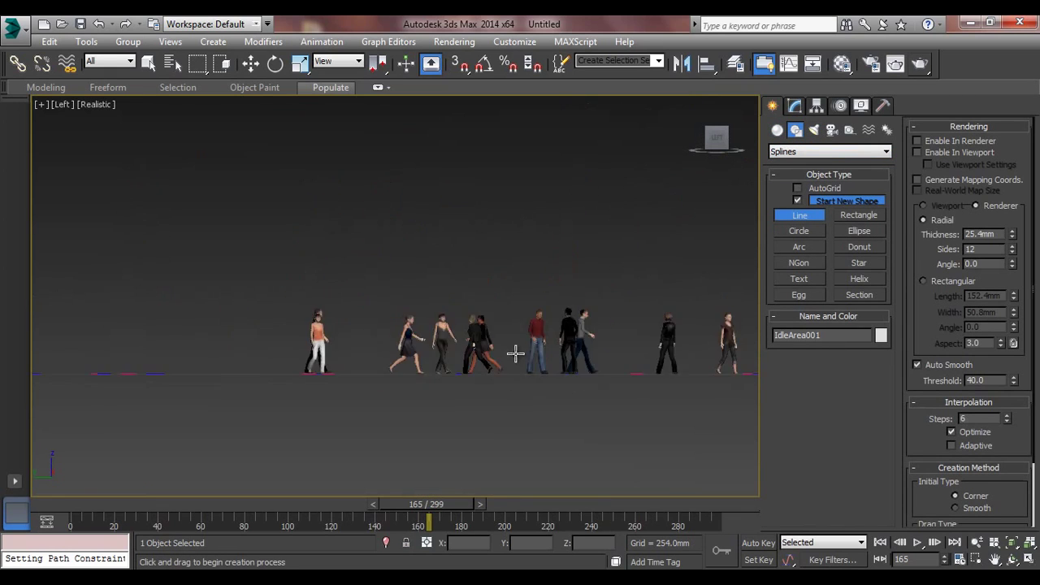
middle_click_drag(531, 346, 430, 397)
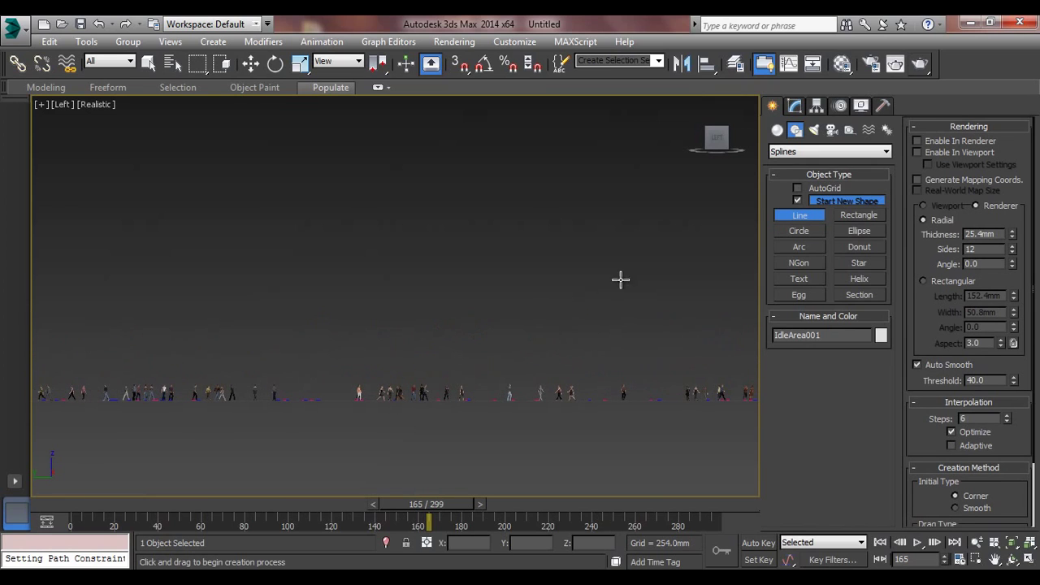
left_click(730, 257)
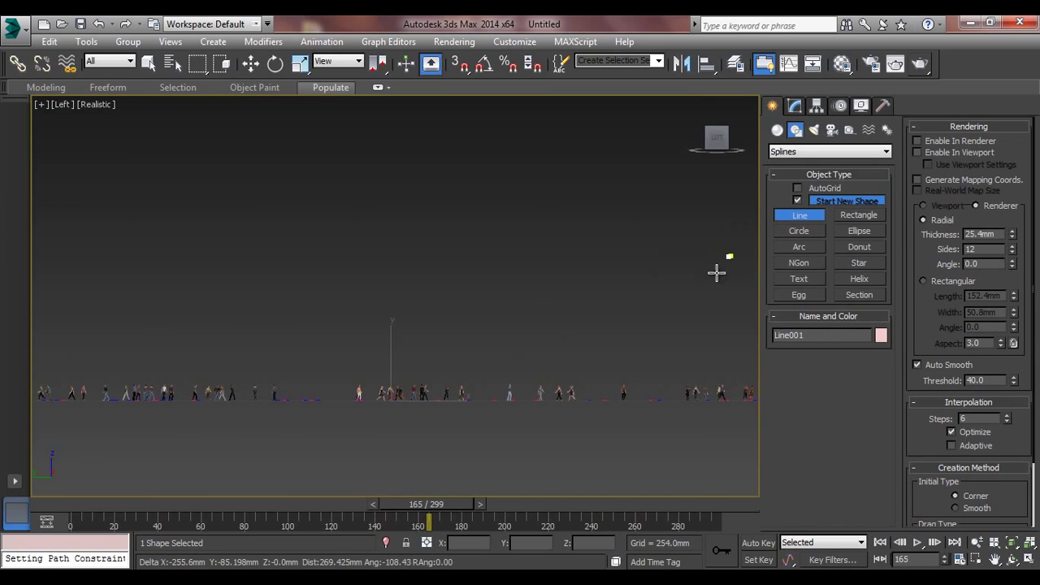
left_click(414, 388)
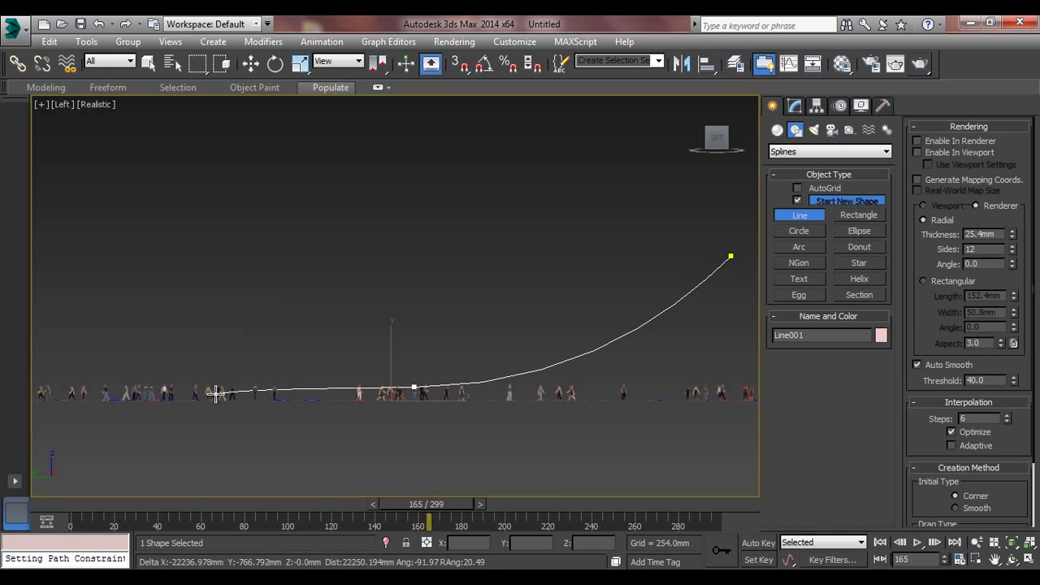
left_click(215, 393)
right_click(217, 393)
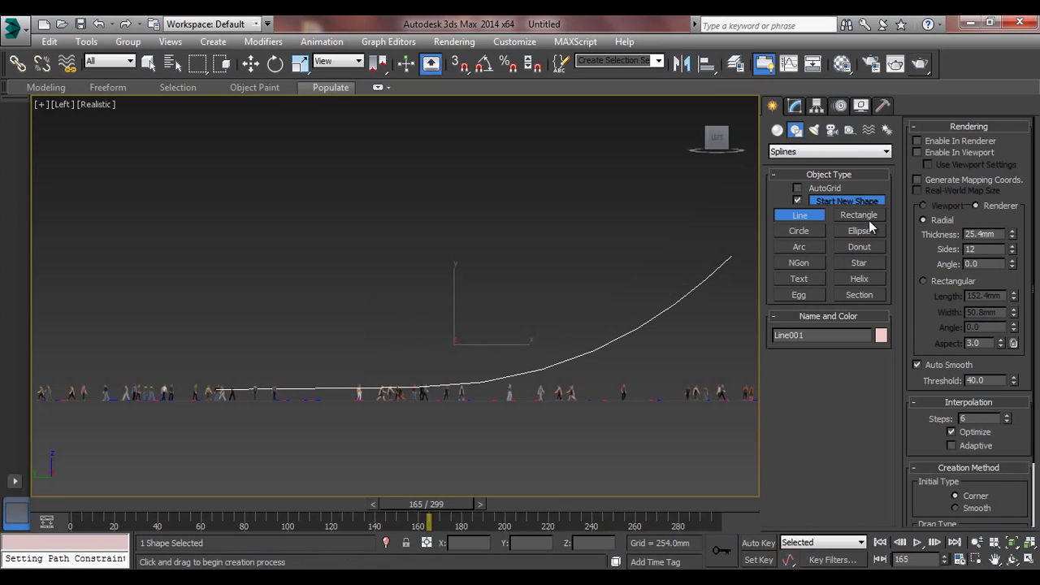
Step: Create Camera001 at the path's upper end and change its type to Free Camera
key("w")
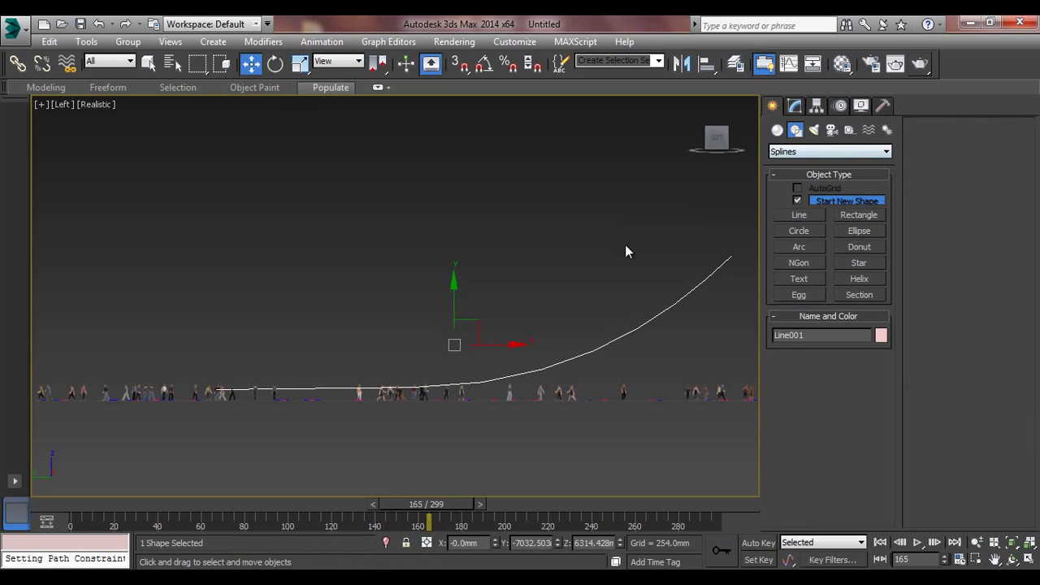
left_click(831, 131)
left_click(799, 203)
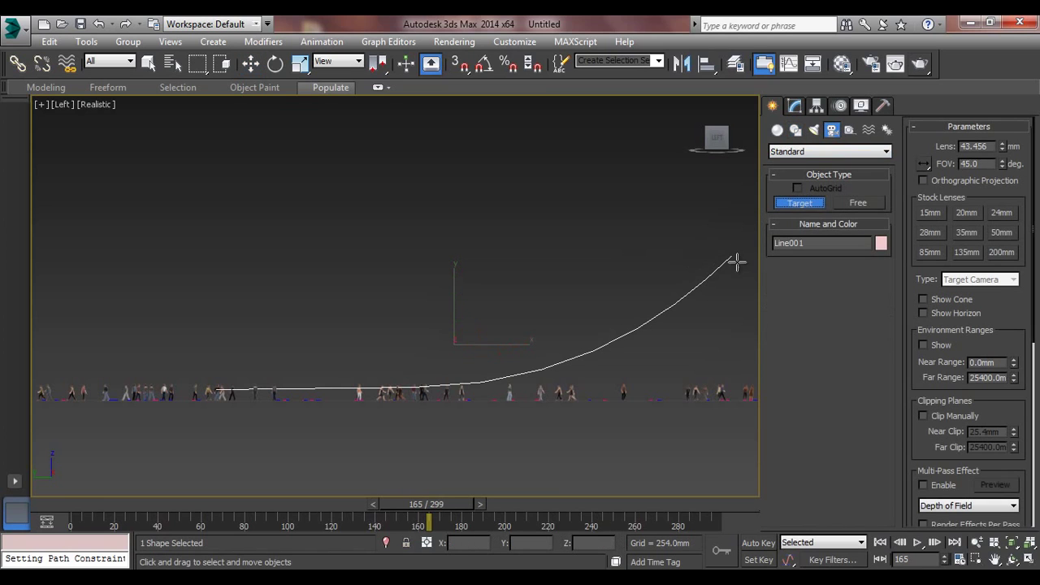
middle_click_drag(736, 260, 689, 282)
left_click_drag(688, 266, 615, 272)
left_click(794, 107)
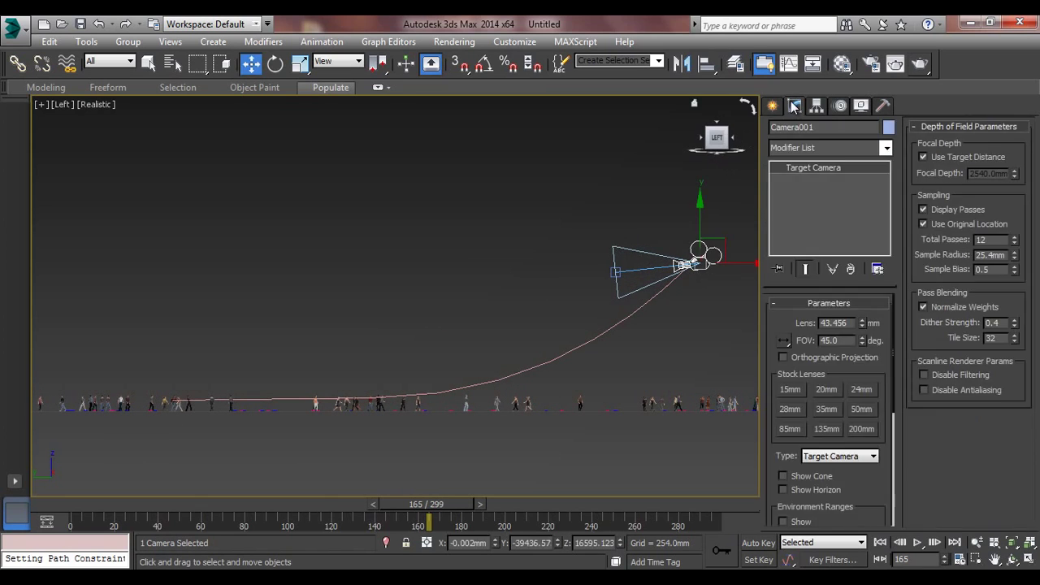
left_click(829, 455)
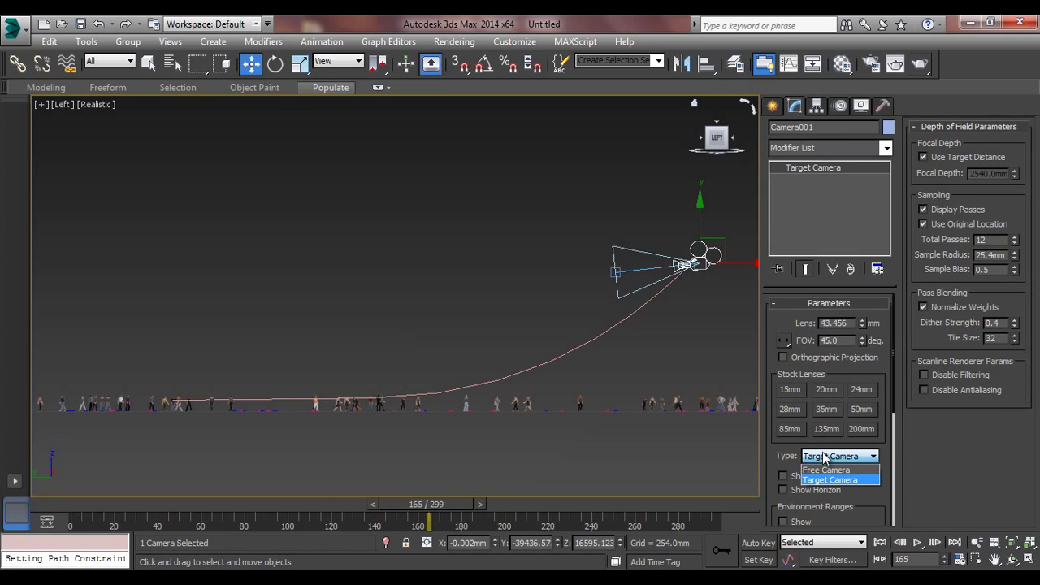
left_click(824, 475)
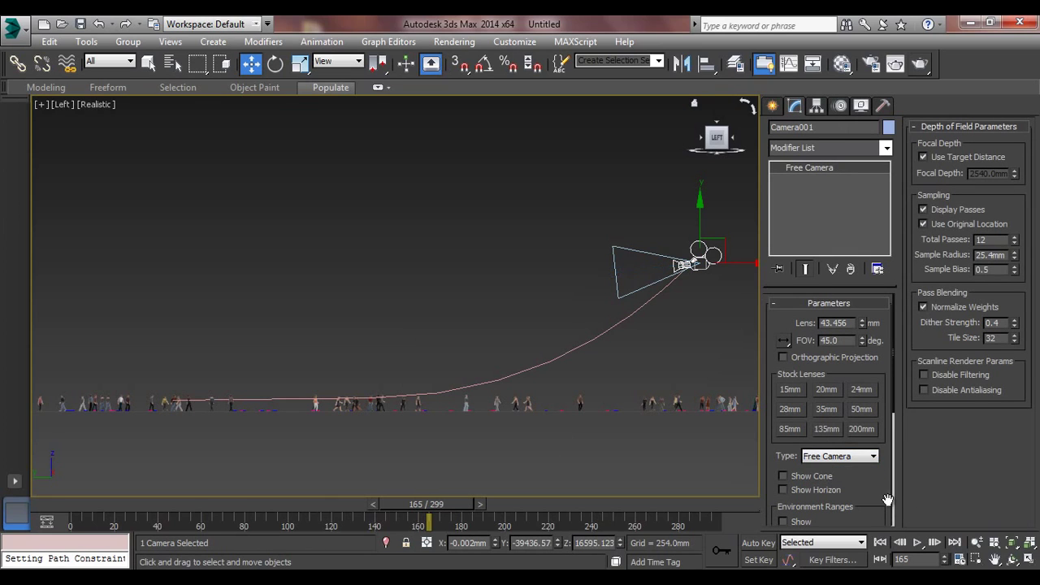
Step: Apply a Path Constraint to Camera001 with Line001 as its path
left_click(778, 109)
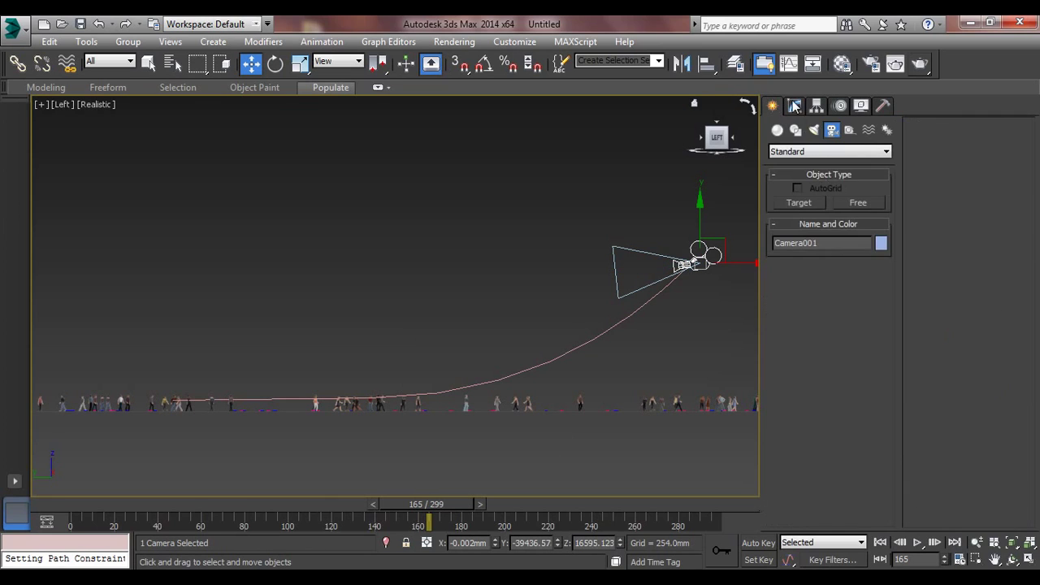
left_click(321, 41)
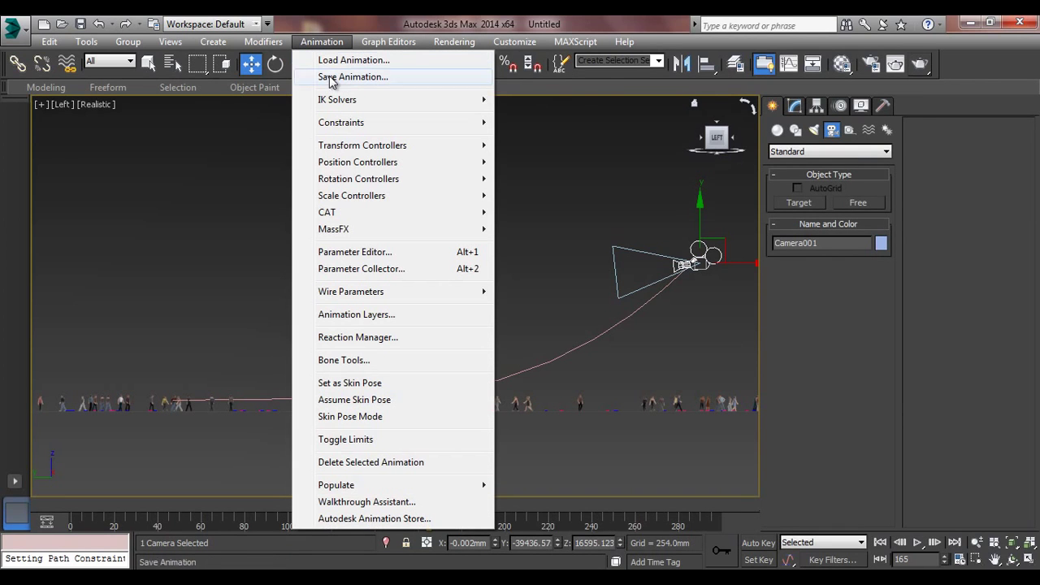
mouse_move(346, 124)
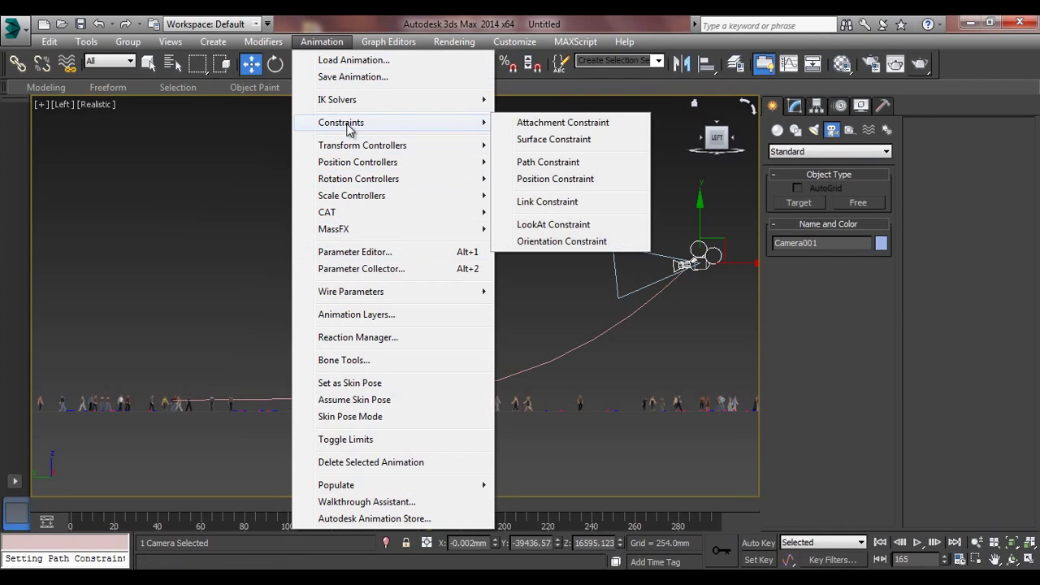
left_click(549, 162)
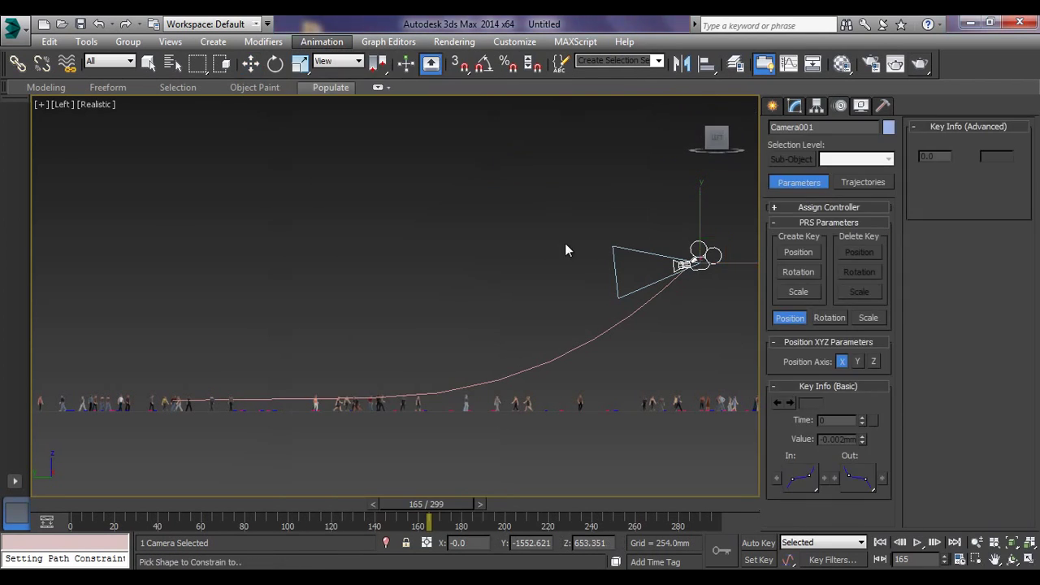
left_click(575, 348)
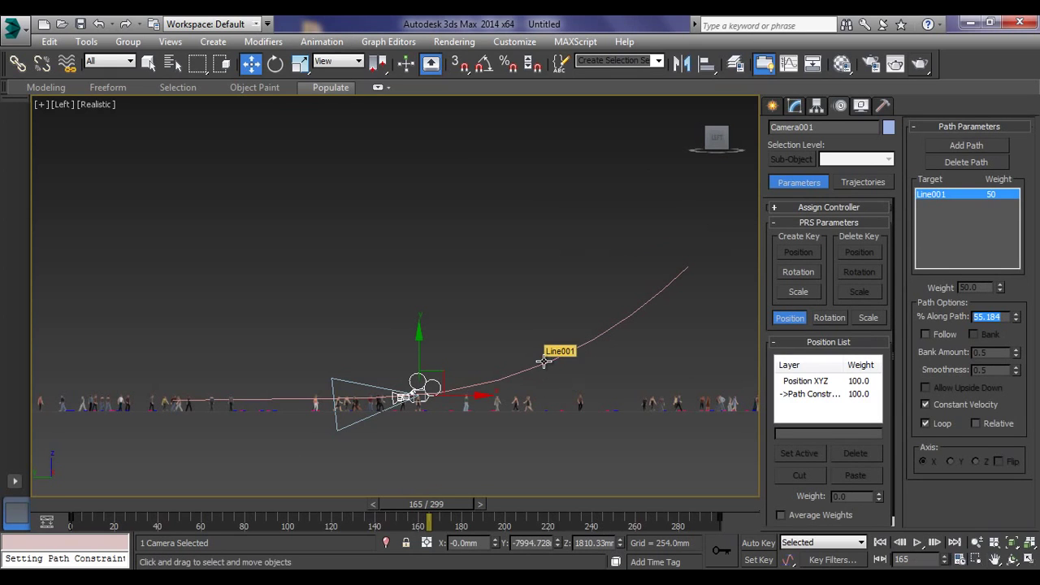
middle_click_drag(464, 376, 455, 325, "alt")
Step: Rotate Line001 about its vertical axis, freeze its transform, and raise it above the roads
left_click(794, 106)
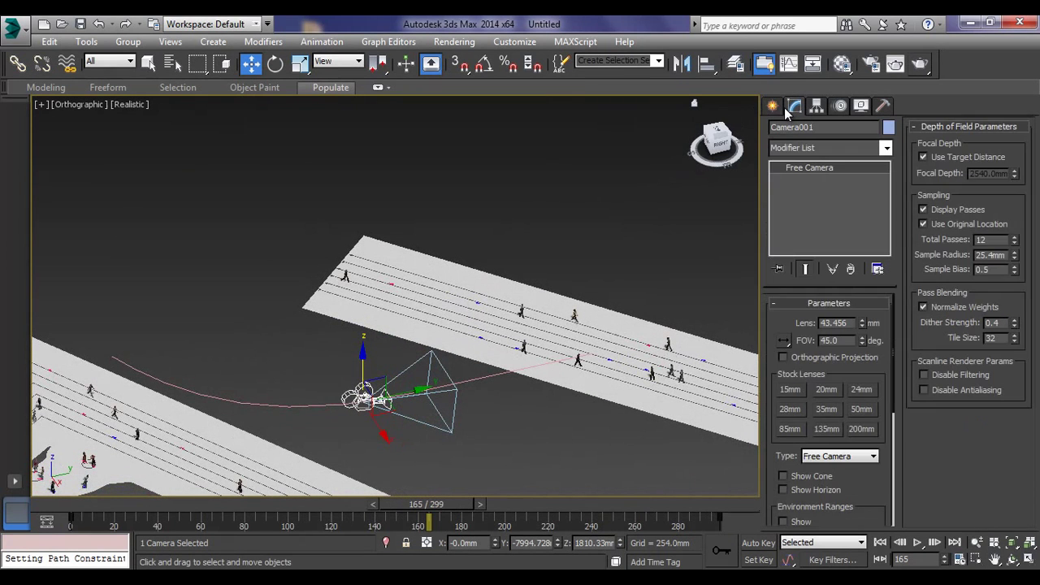
left_click(771, 106)
left_click(273, 408)
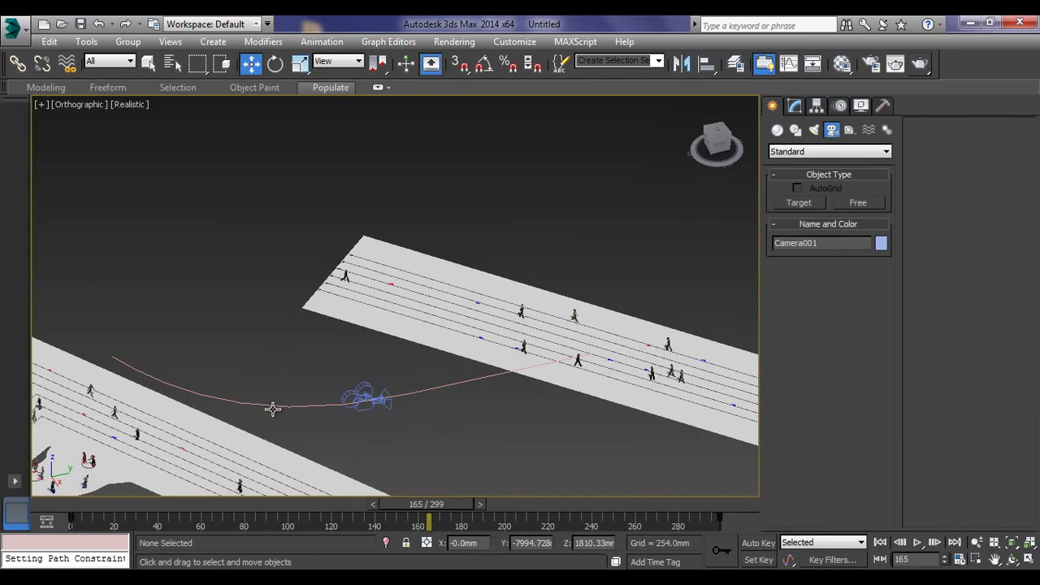
key("e")
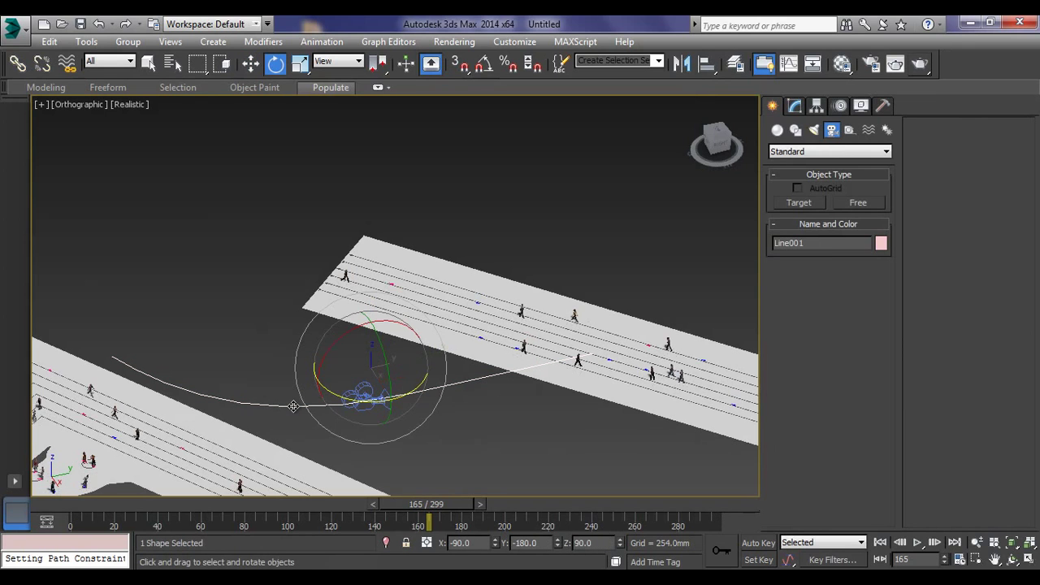
left_click_drag(360, 401, 303, 394)
key("w")
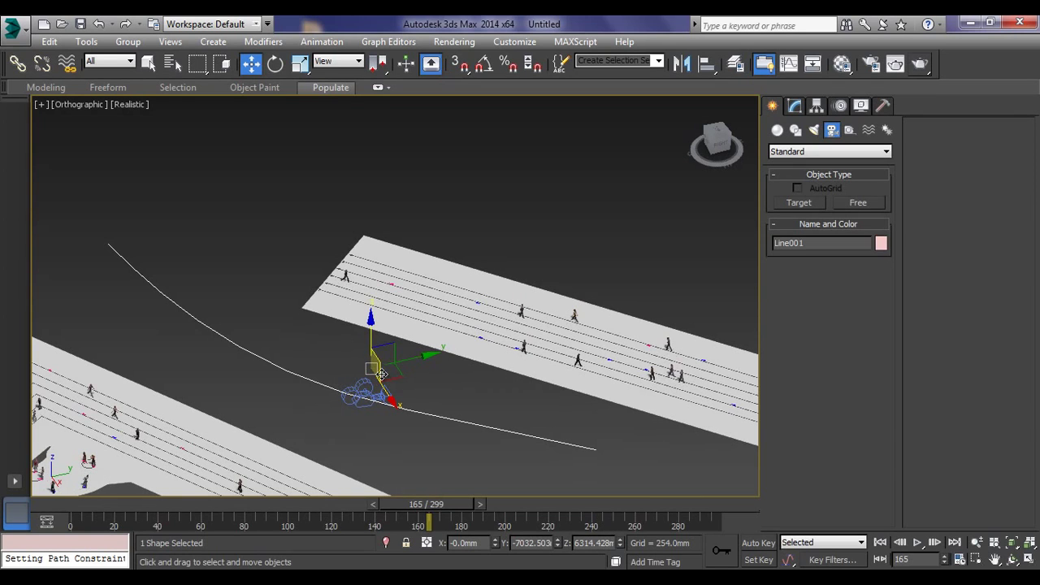
right_click(388, 338, "alt")
left_click(325, 323)
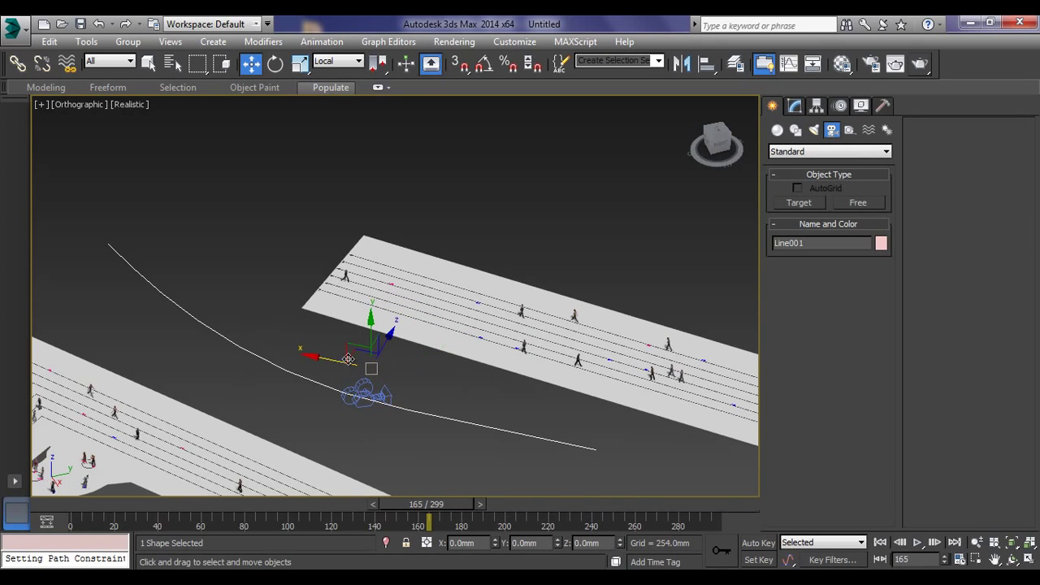
left_click_drag(384, 341, 438, 338)
Step: Rotate Camera001 to face along the walkway, then reselect Line001
left_click(424, 297)
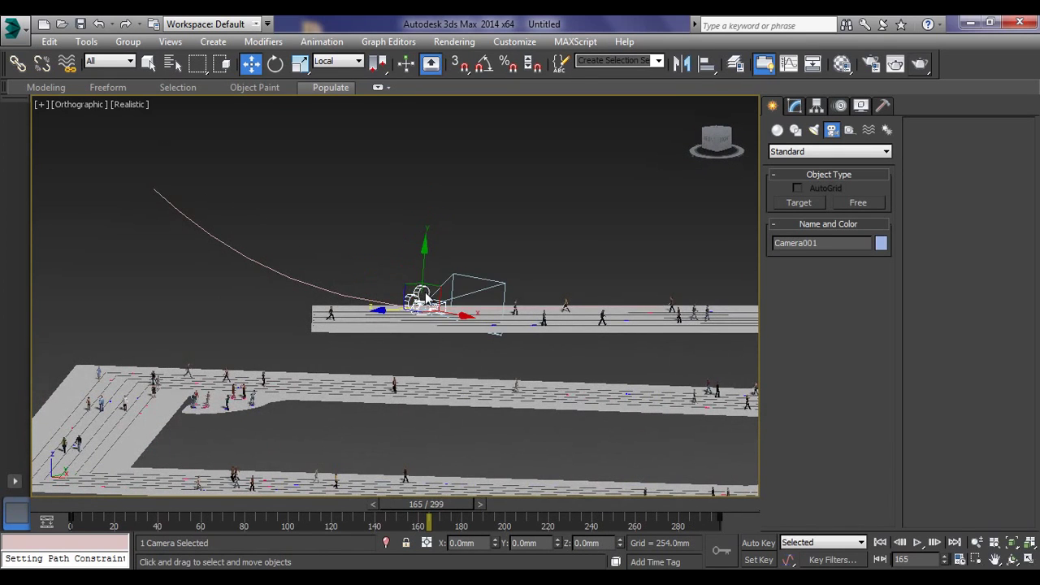
right_click(424, 296)
left_click(455, 316)
middle_click_drag(423, 303, 434, 329, "alt")
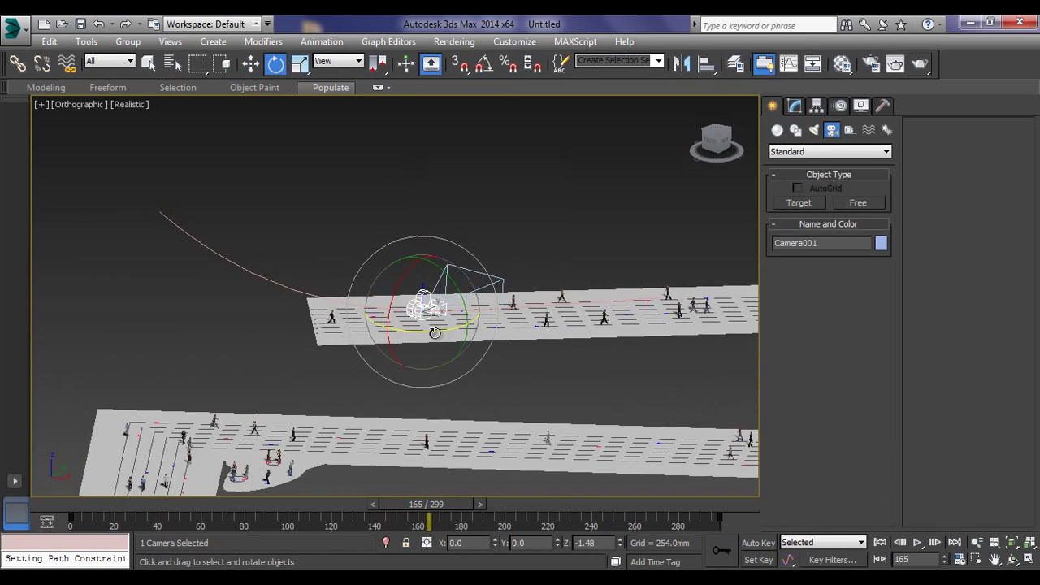
left_click_drag(435, 333, 455, 397)
middle_click_drag(550, 383, 316, 329, "alt")
left_click(237, 255)
Step: View through Camera001 and play the walkthrough from frame 0, stopping at frame 137
key("c")
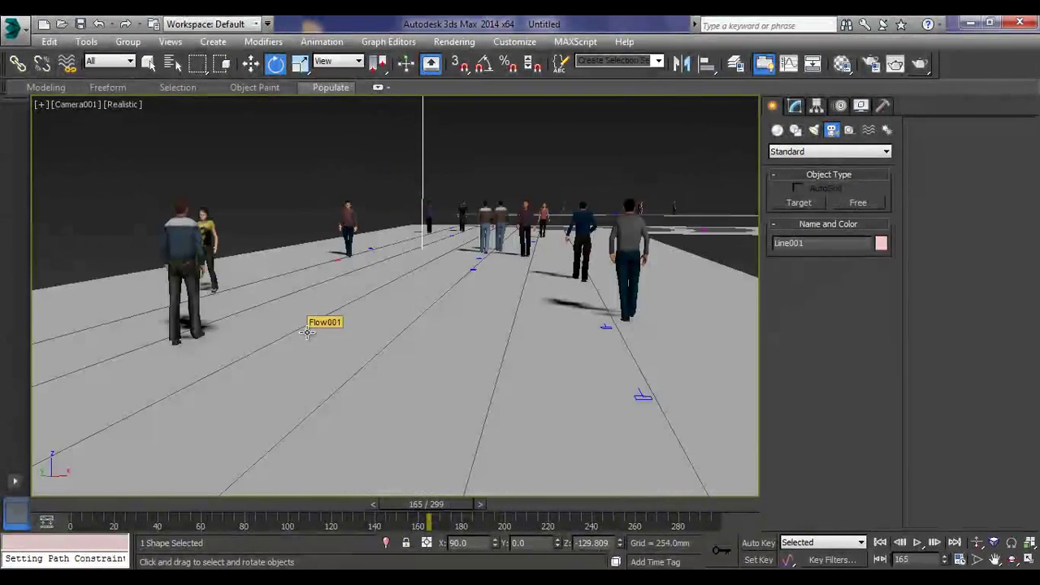
left_click(881, 542)
left_click(917, 542)
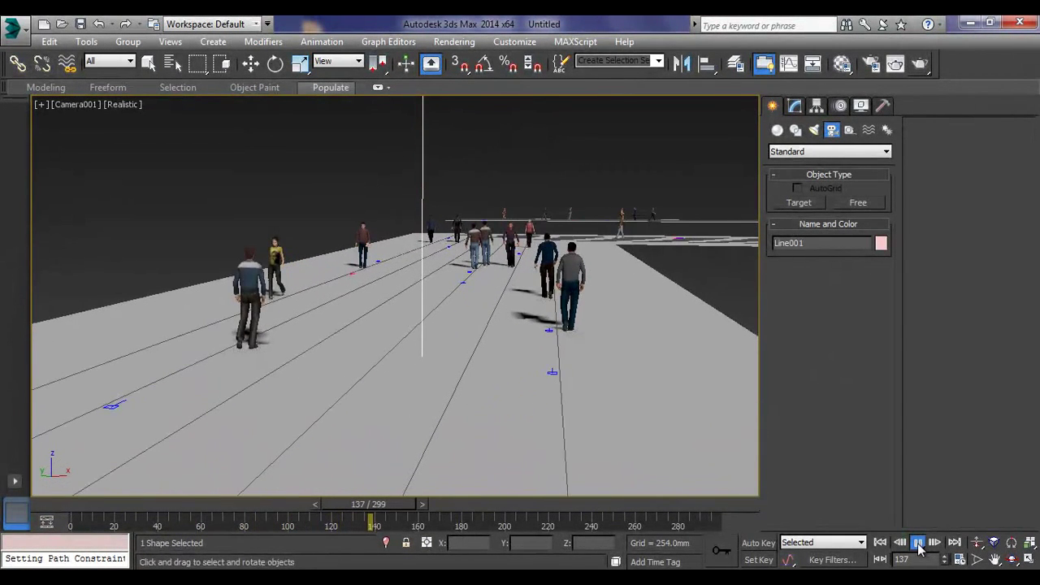
left_click(918, 543)
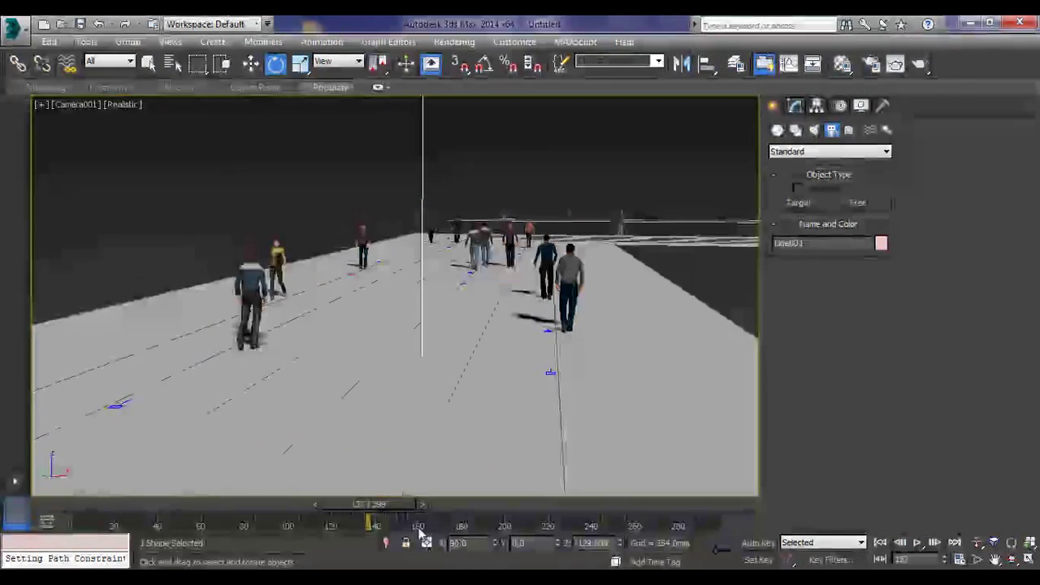